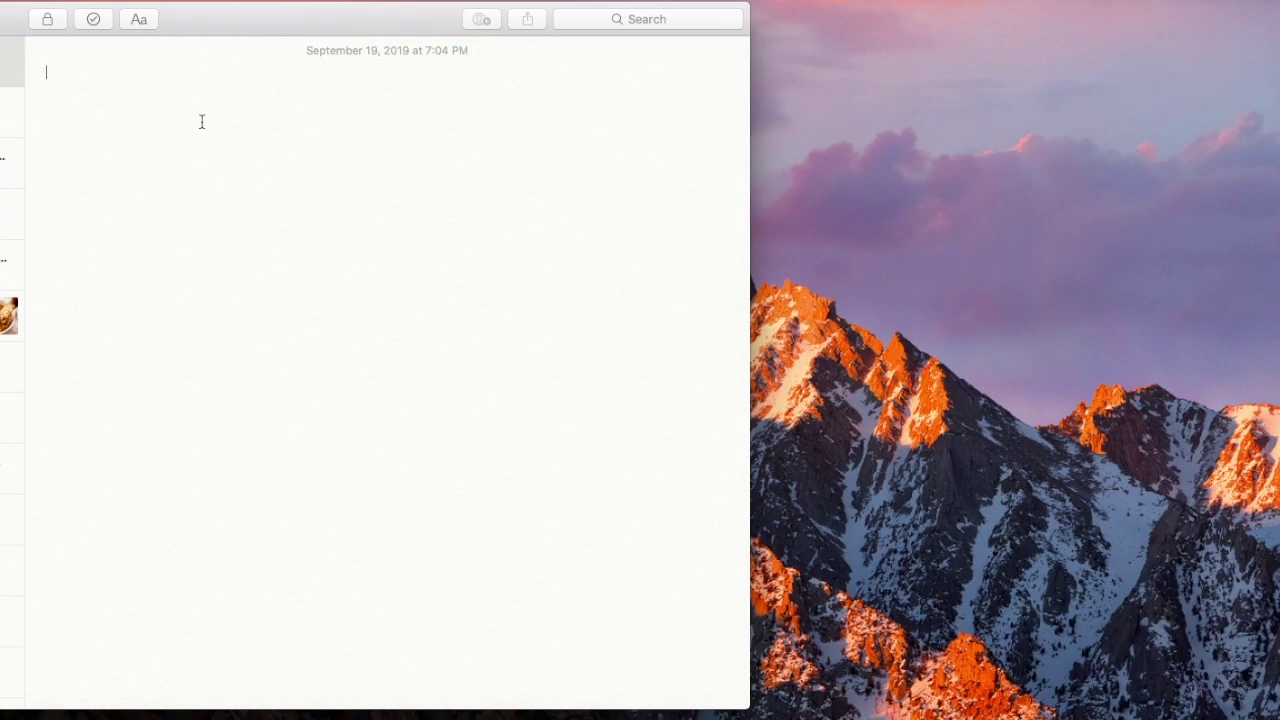
# Place the insertion point in the empty note dated September 19, 2019
pyautogui.click(201, 121)
# Insert the folded-hands emoji from the emoji picker at the start of the note
pyautogui.press('ctrl+super+space')
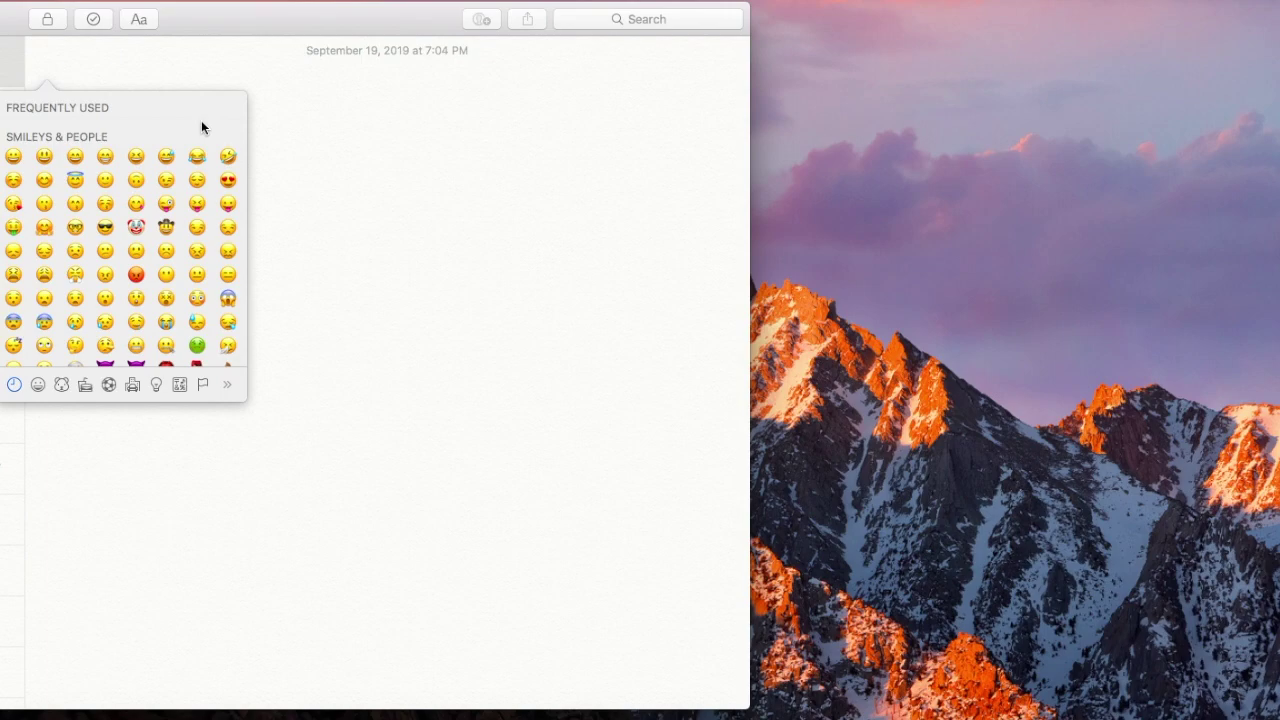
pyautogui.scroll(-5, 201, 127)
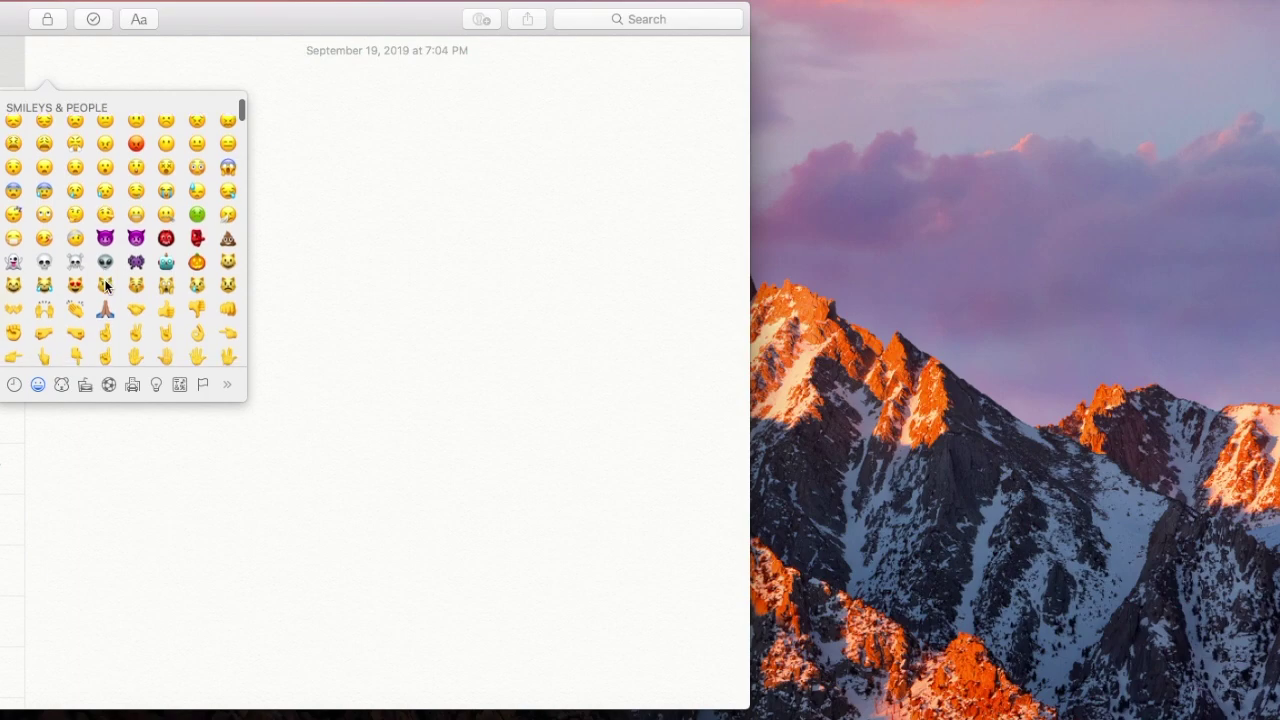
pyautogui.scroll(-3, 104, 284)
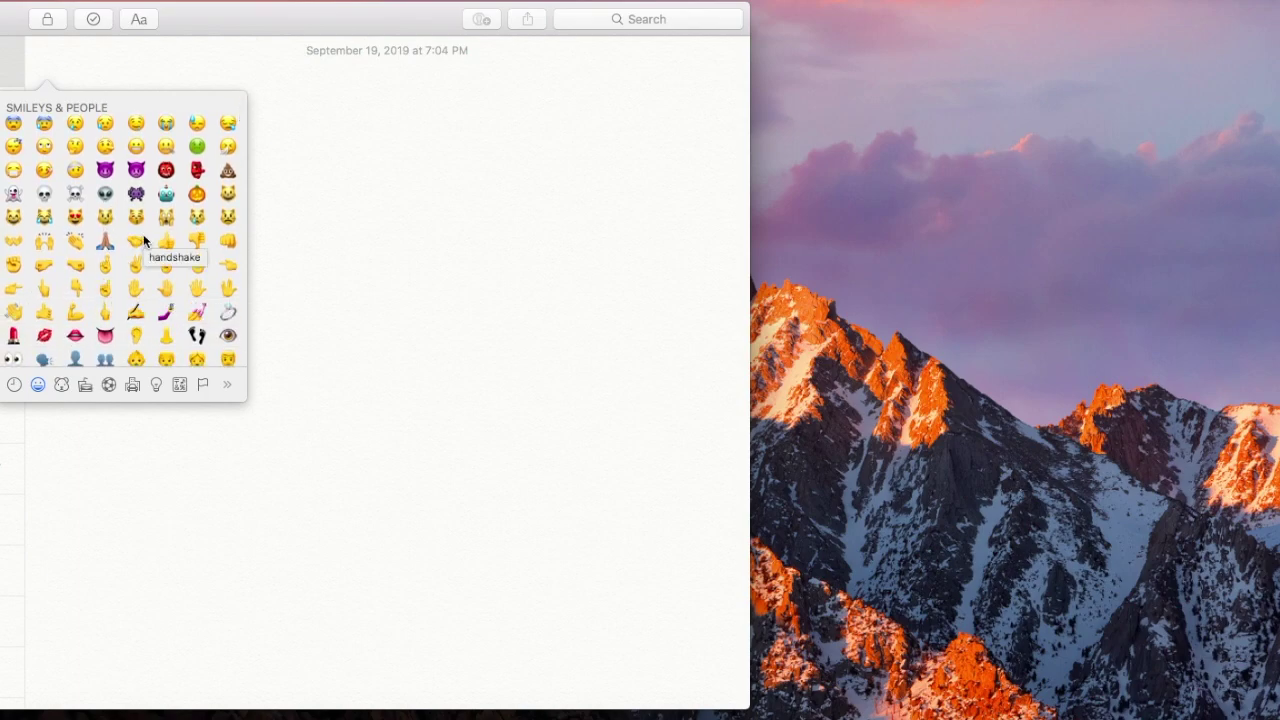
pyautogui.click(105, 242)
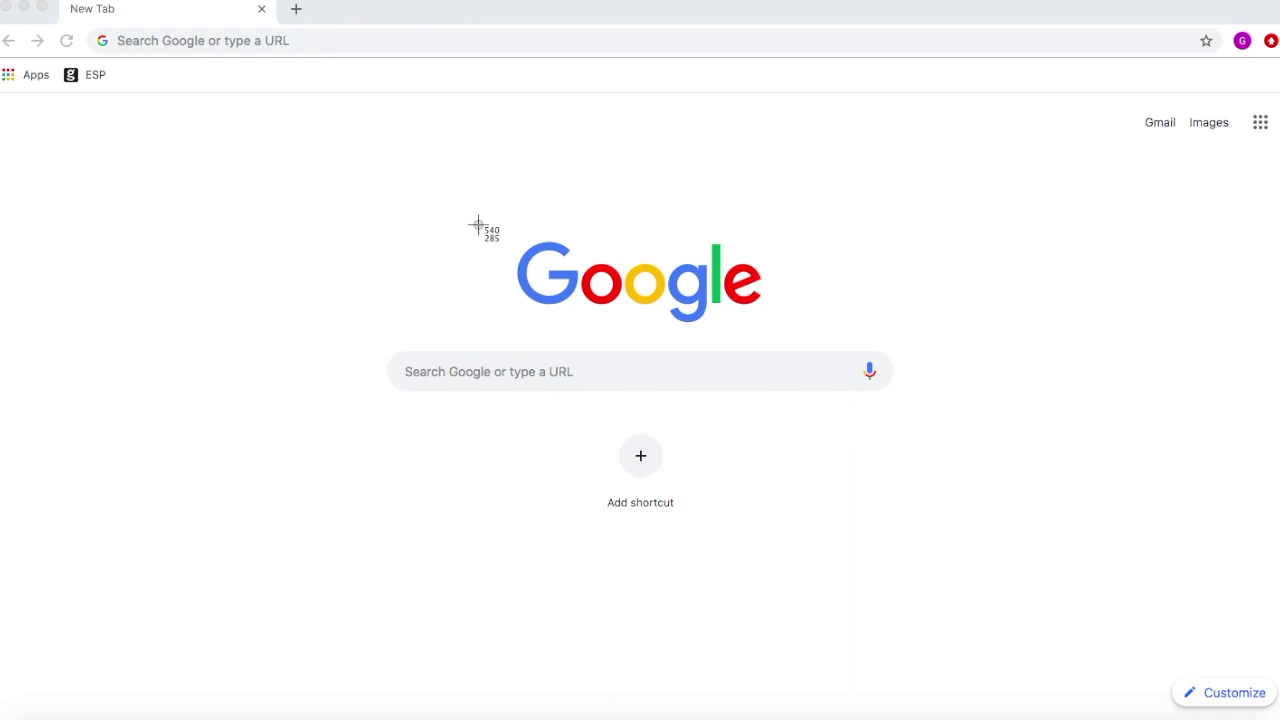
# Screenshot a rectangle from the Google logo toward the microphone icon
pyautogui.moveTo(478, 224); pyautogui.dragTo(836, 346)
# Start an area screenshot, switch it to whole-window capture, then cancel without capturing
pyautogui.press('super+shift+4')
pyautogui.press('space')
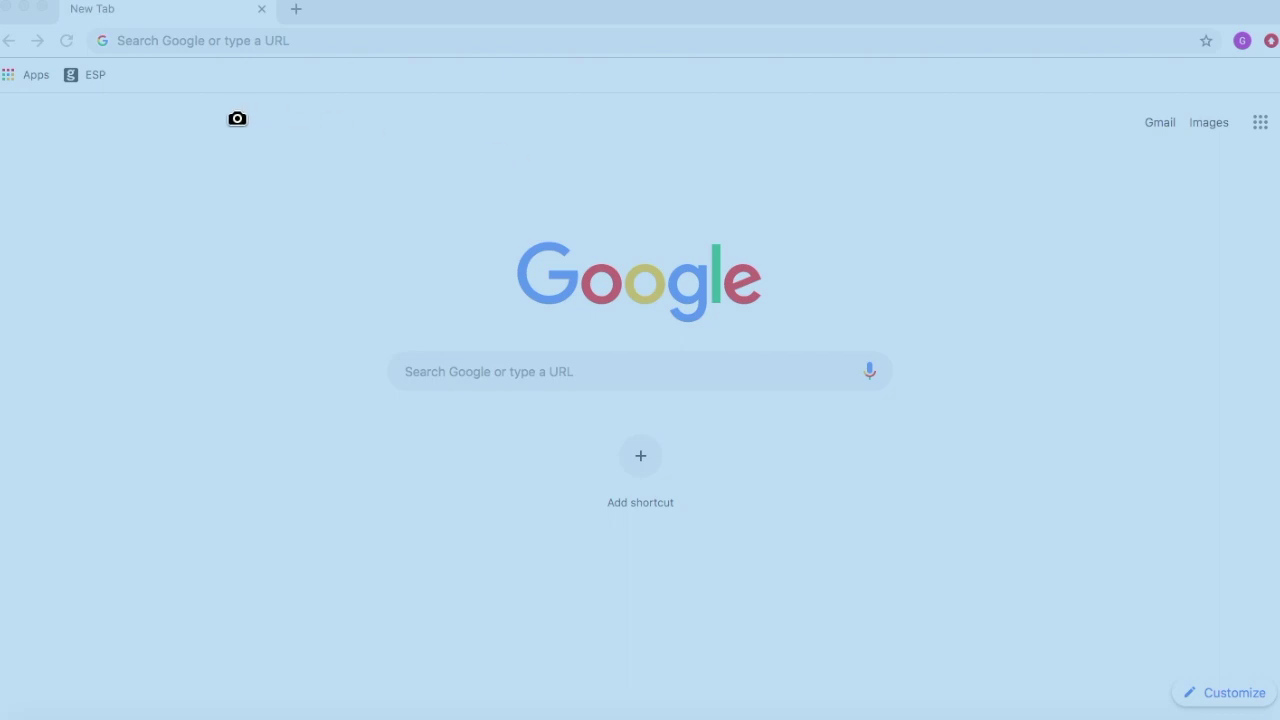
pyautogui.press('Escape')
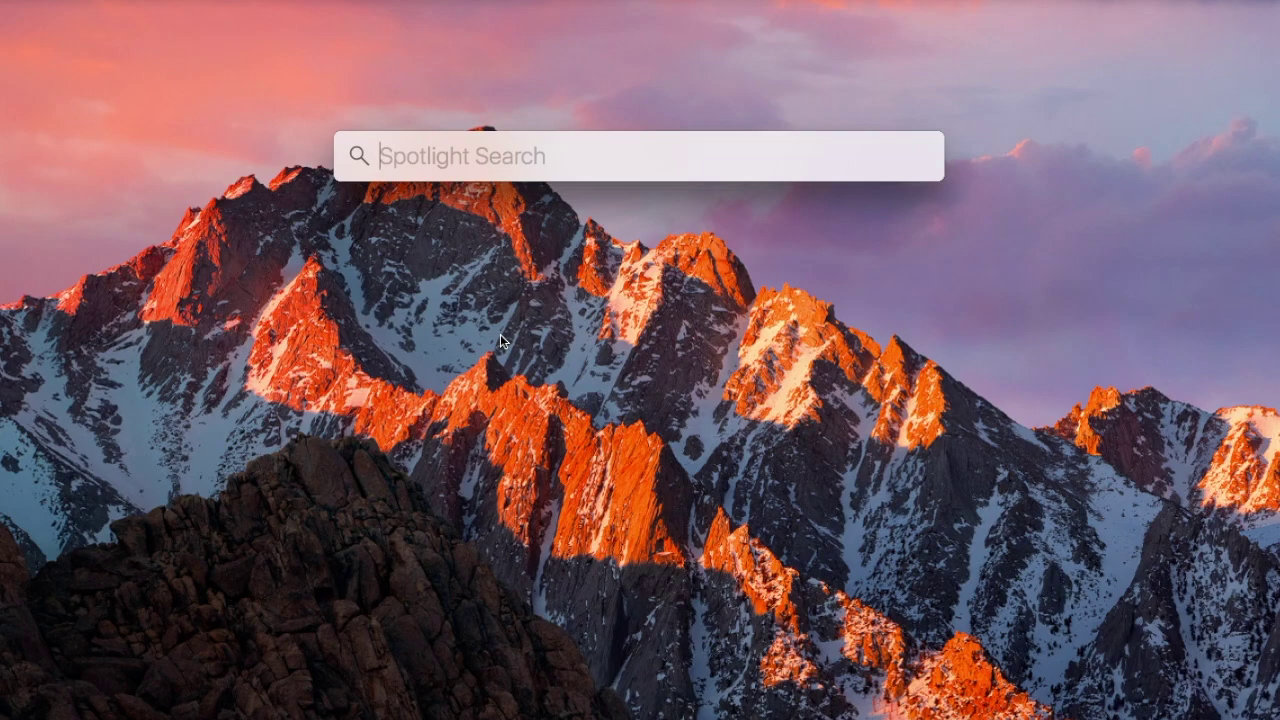
# Enter 1+1 in Spotlight to see the built-in calculator result
pyautogui.write('1')
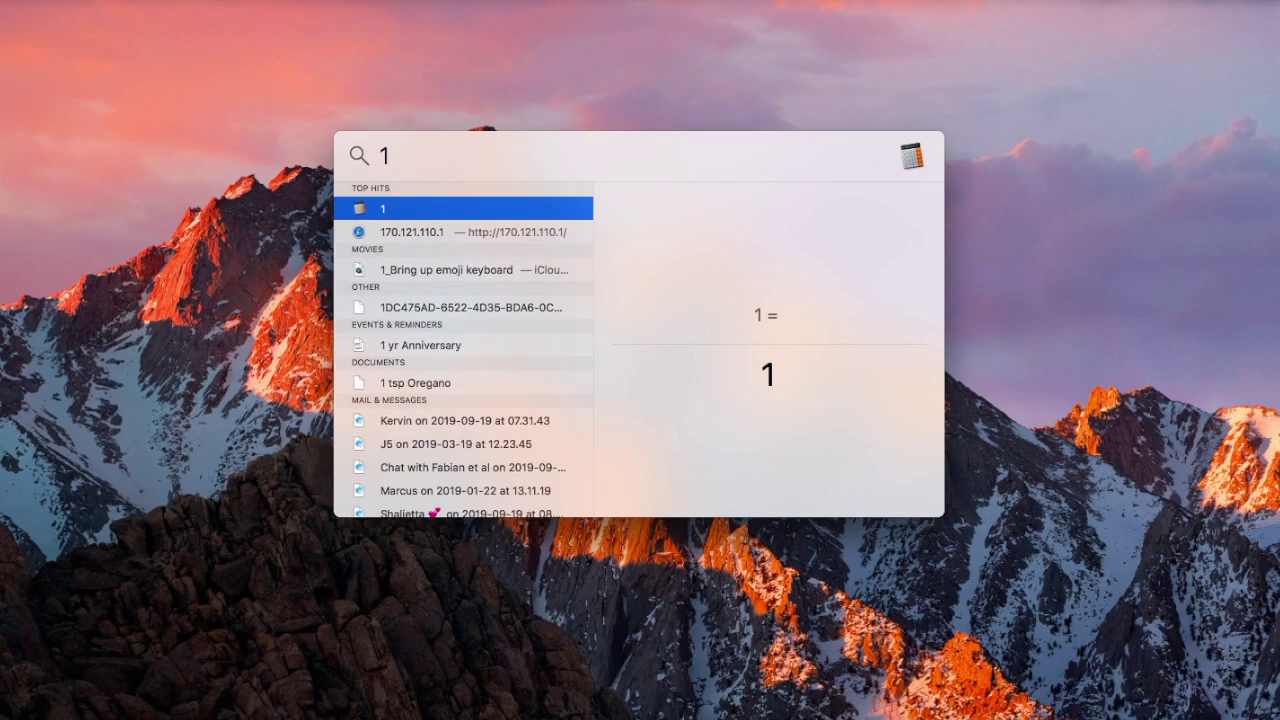
pyautogui.write('+1')
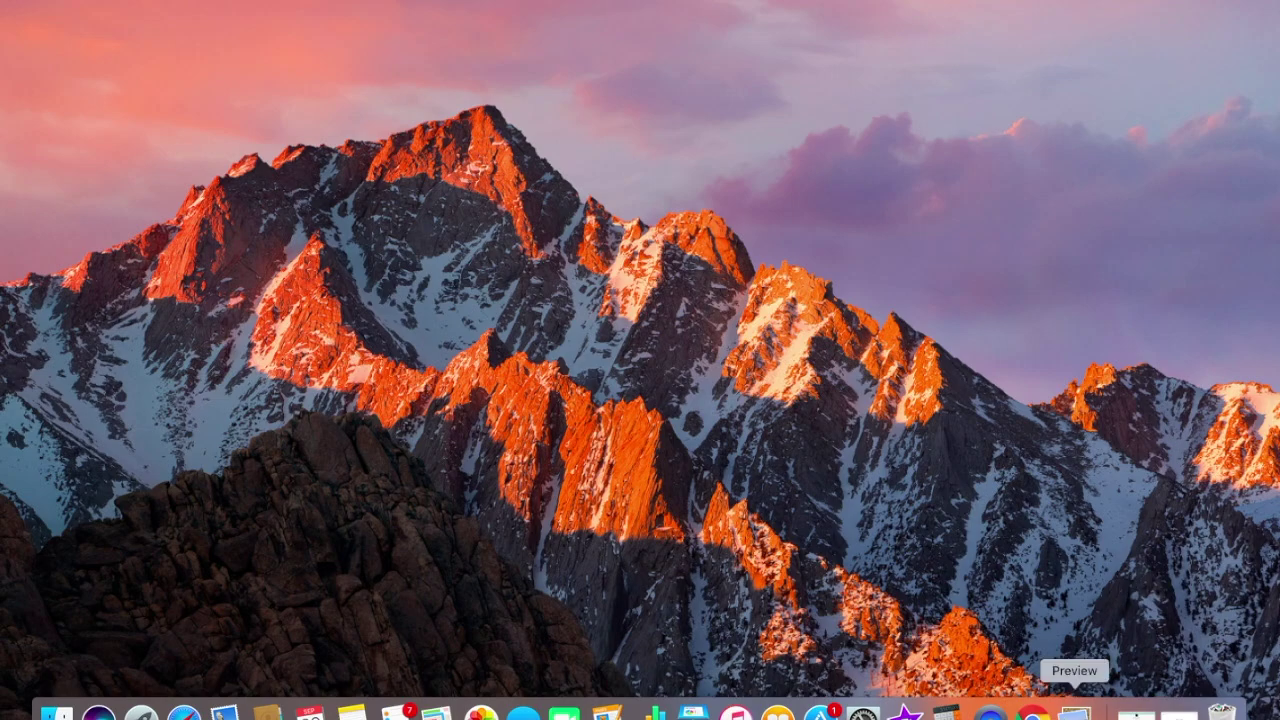
# Launch Preview and open Test PDF from the iCloud Preview folder
pyautogui.click(1074, 712)
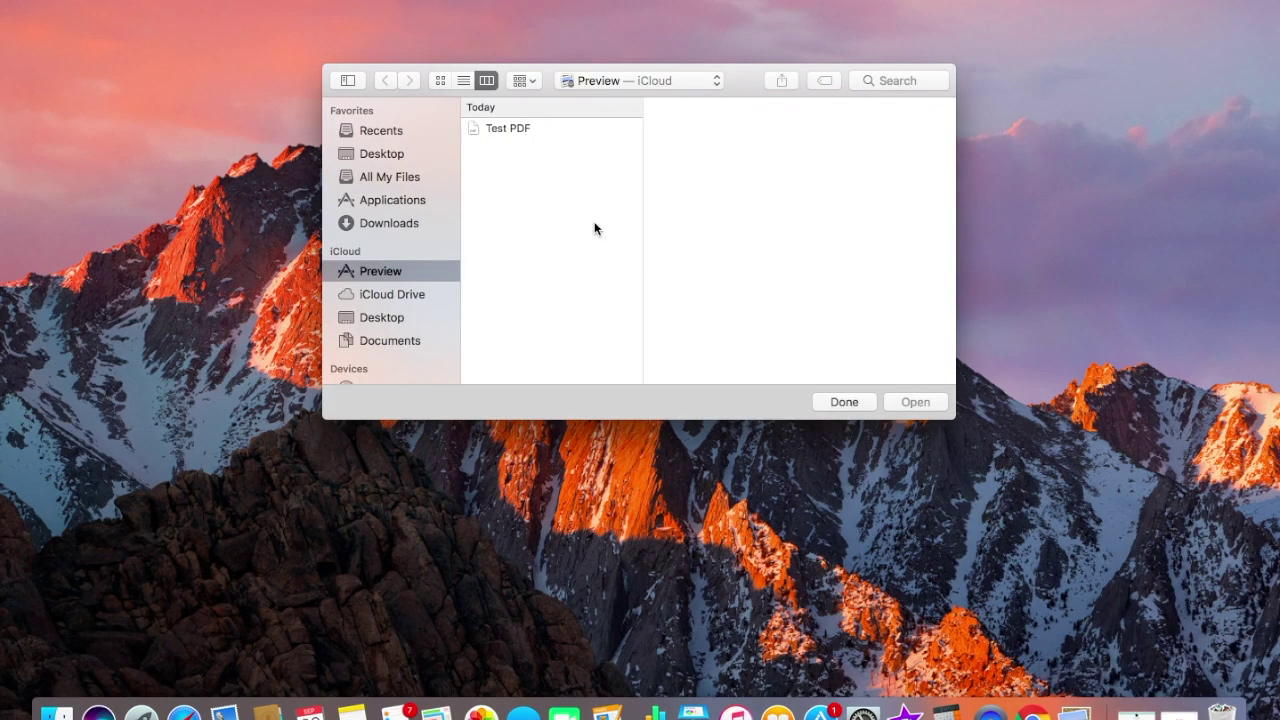
pyautogui.click(521, 130)
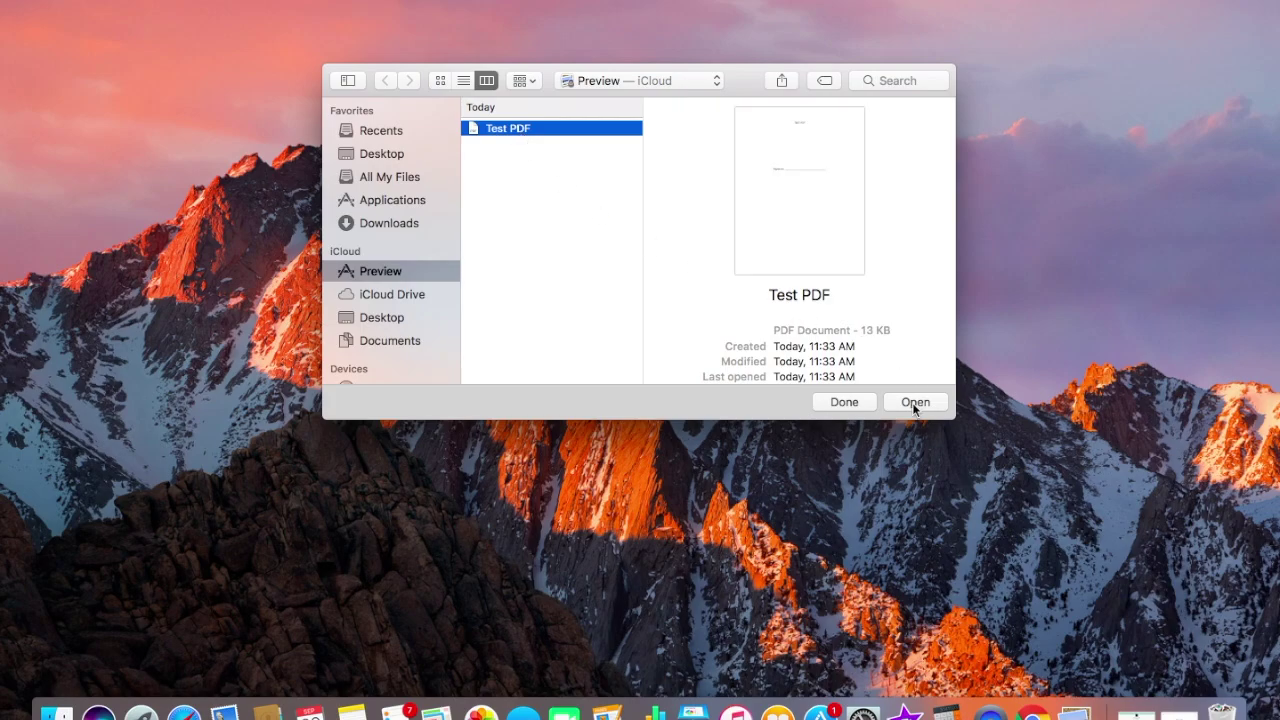
pyautogui.click(913, 402)
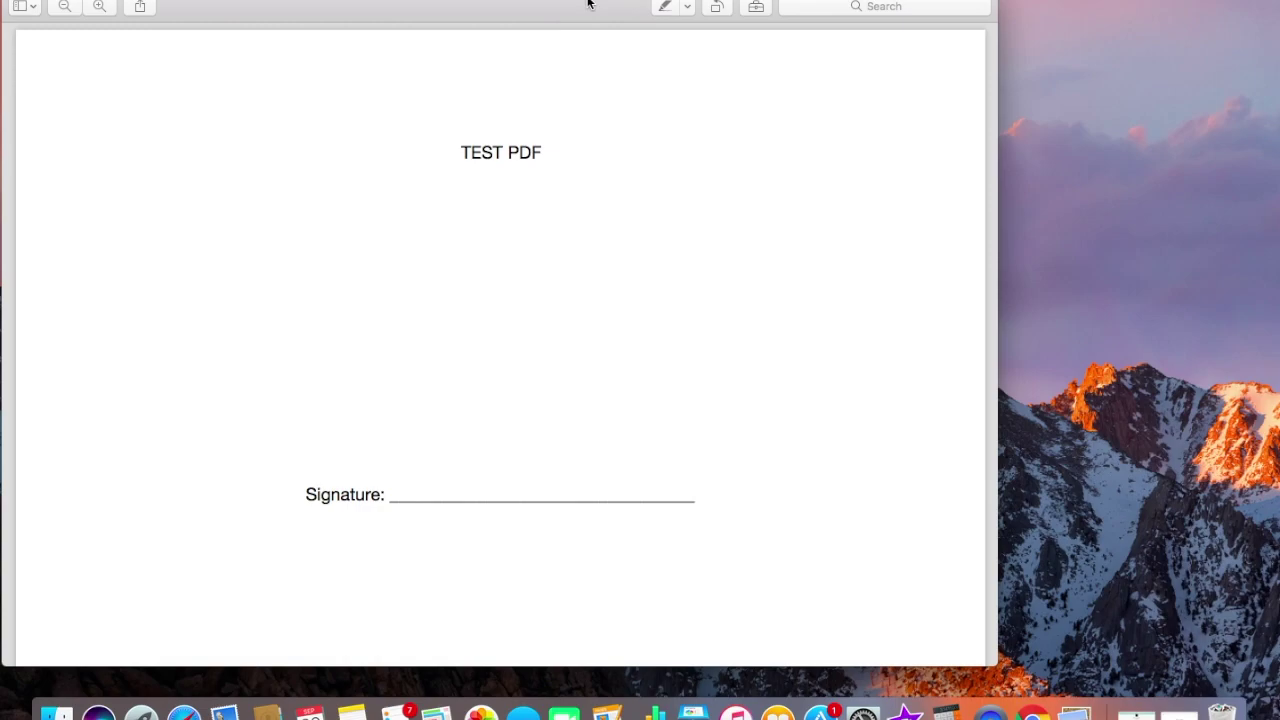
# Draw a signature on the trackpad, save it, and insert it on the Test PDF page
pyautogui.click(755, 8)
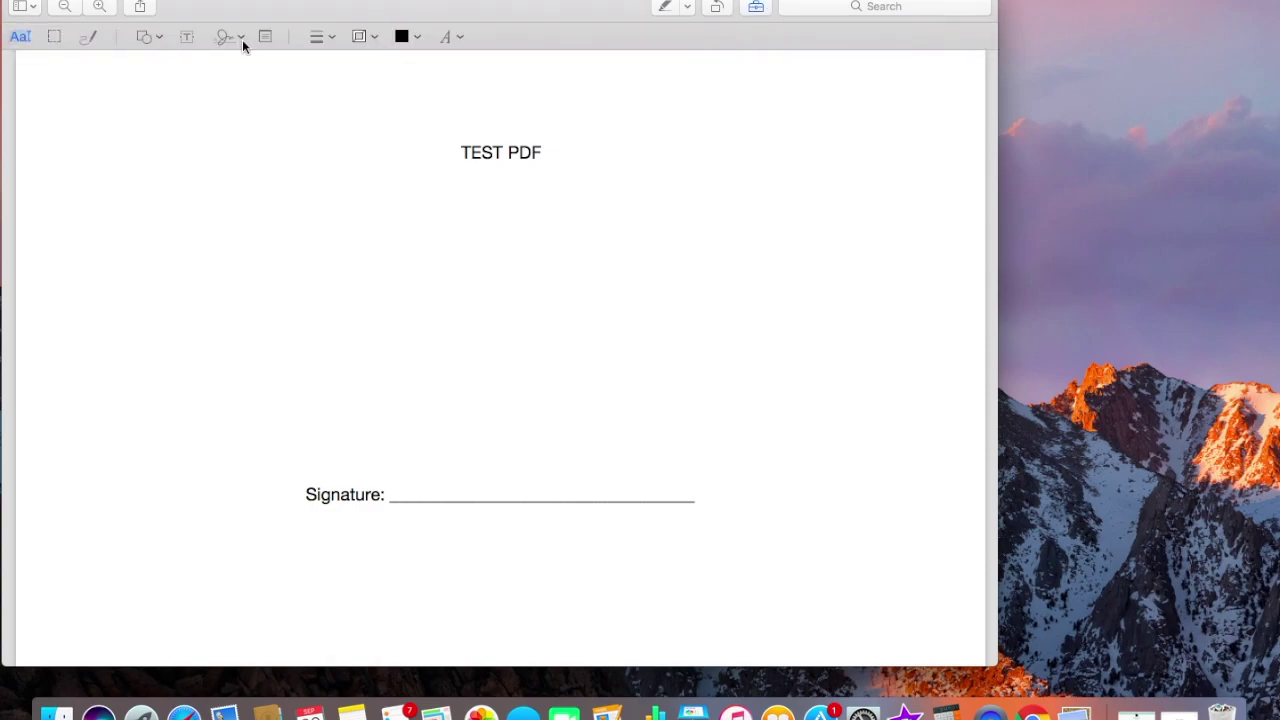
pyautogui.click(240, 37)
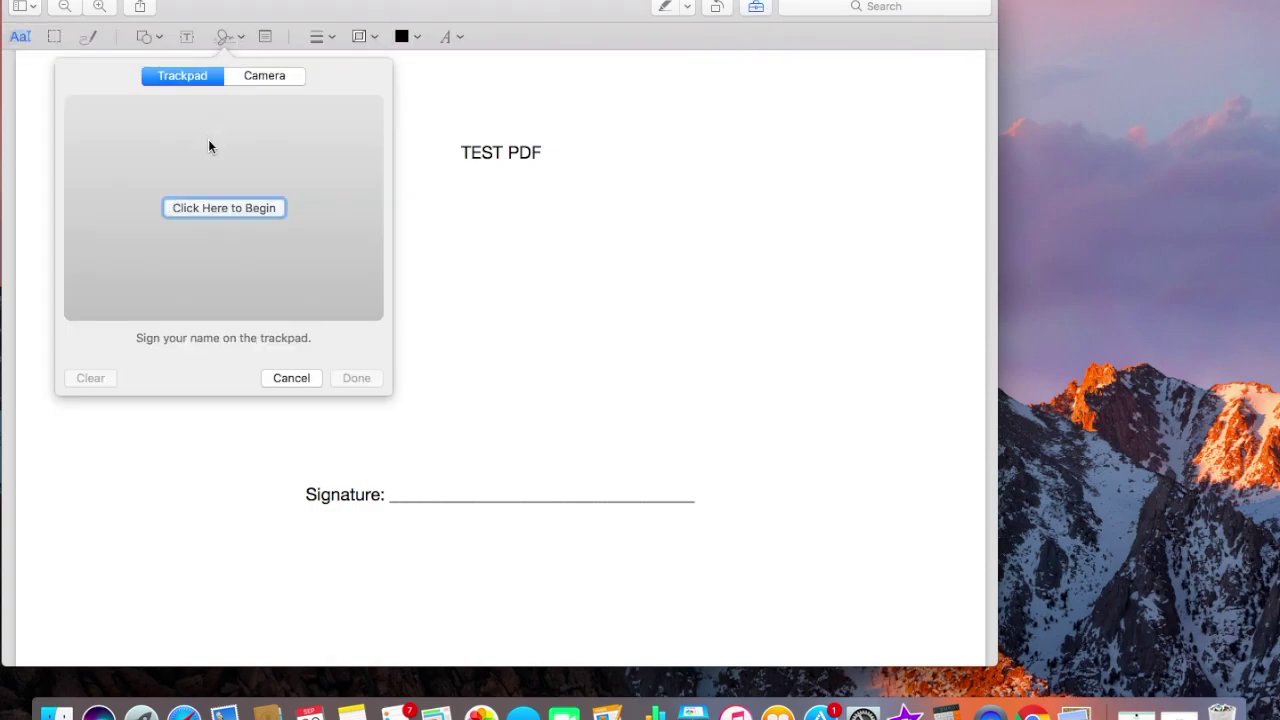
pyautogui.click(195, 209)
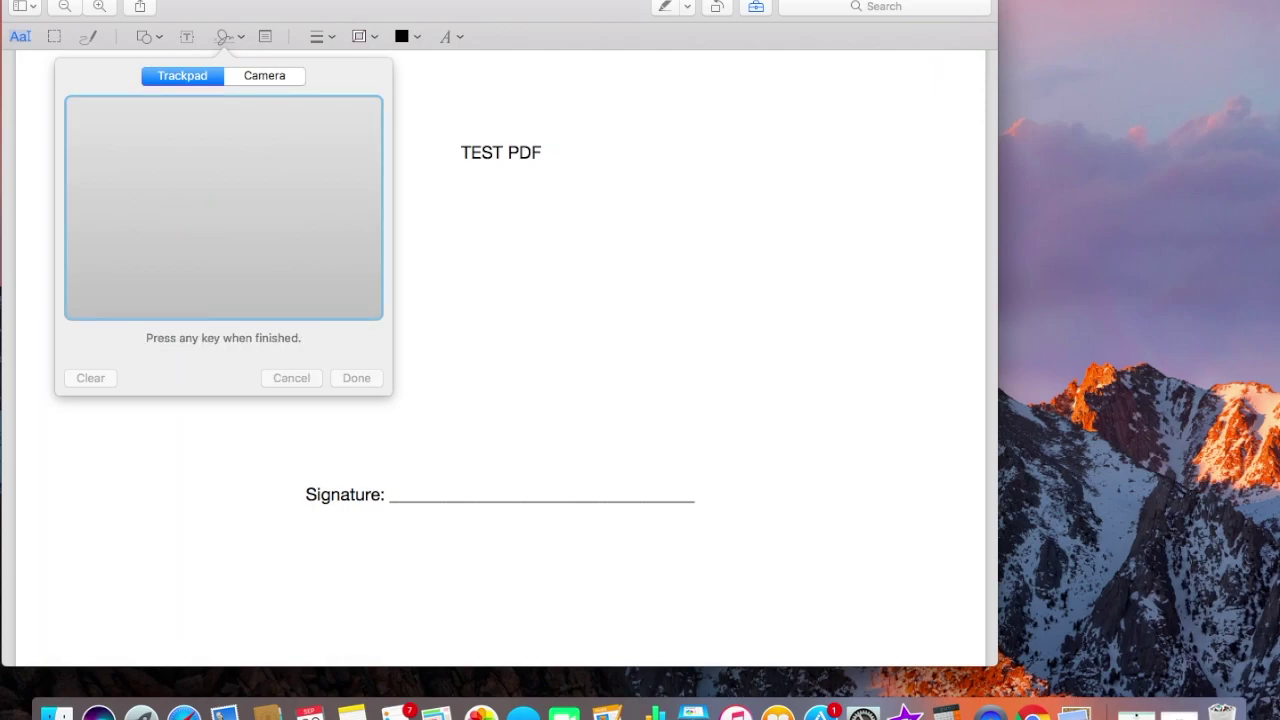
pyautogui.moveTo(192, 175)
pyautogui.mouseDown()
pyautogui.moveTo(205, 145)
pyautogui.moveTo(202, 180)
pyautogui.moveTo(178, 181)
pyautogui.moveTo(232, 178)
pyautogui.moveTo(238, 198)
pyautogui.moveTo(275, 173)
pyautogui.mouseUp()
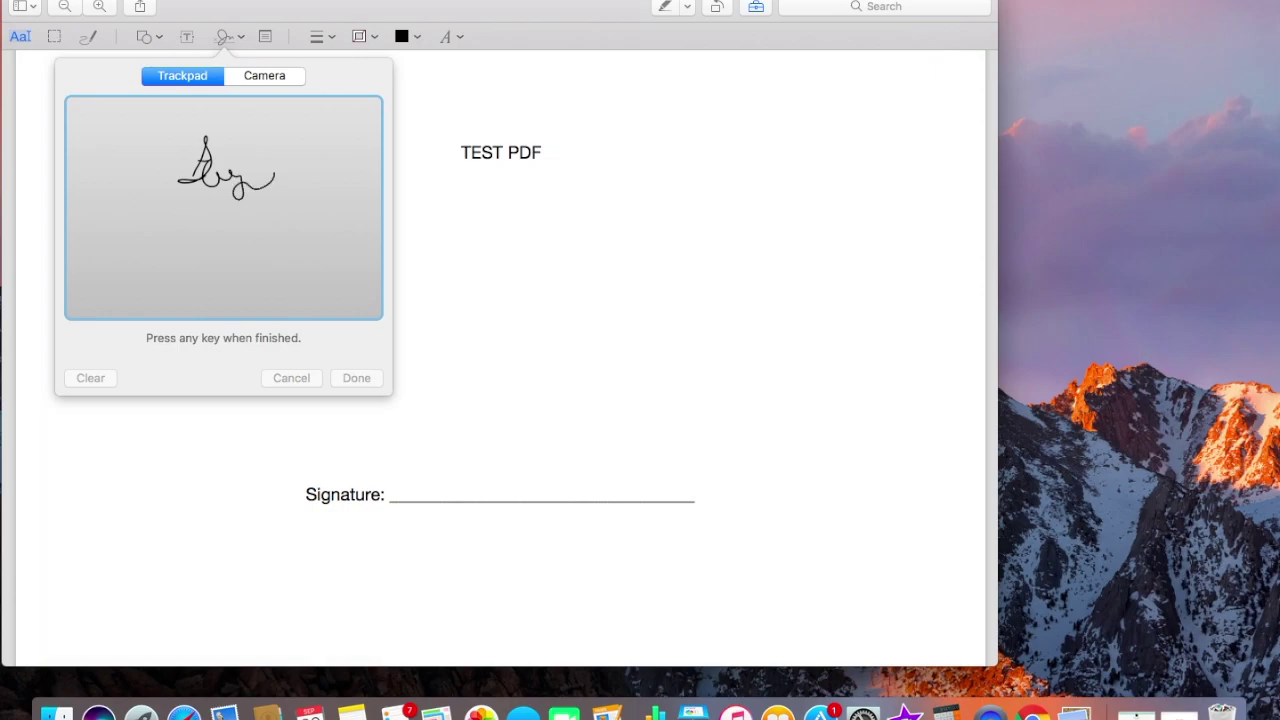
pyautogui.press('Return')
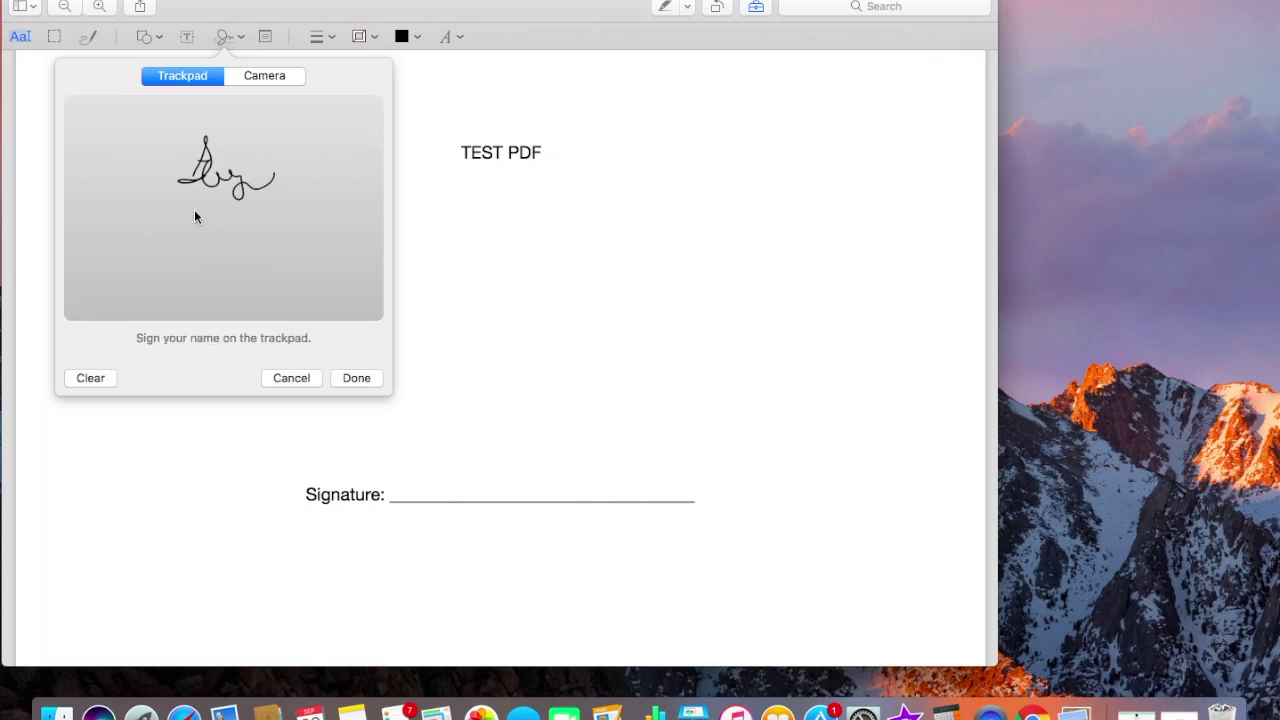
pyautogui.click(349, 379)
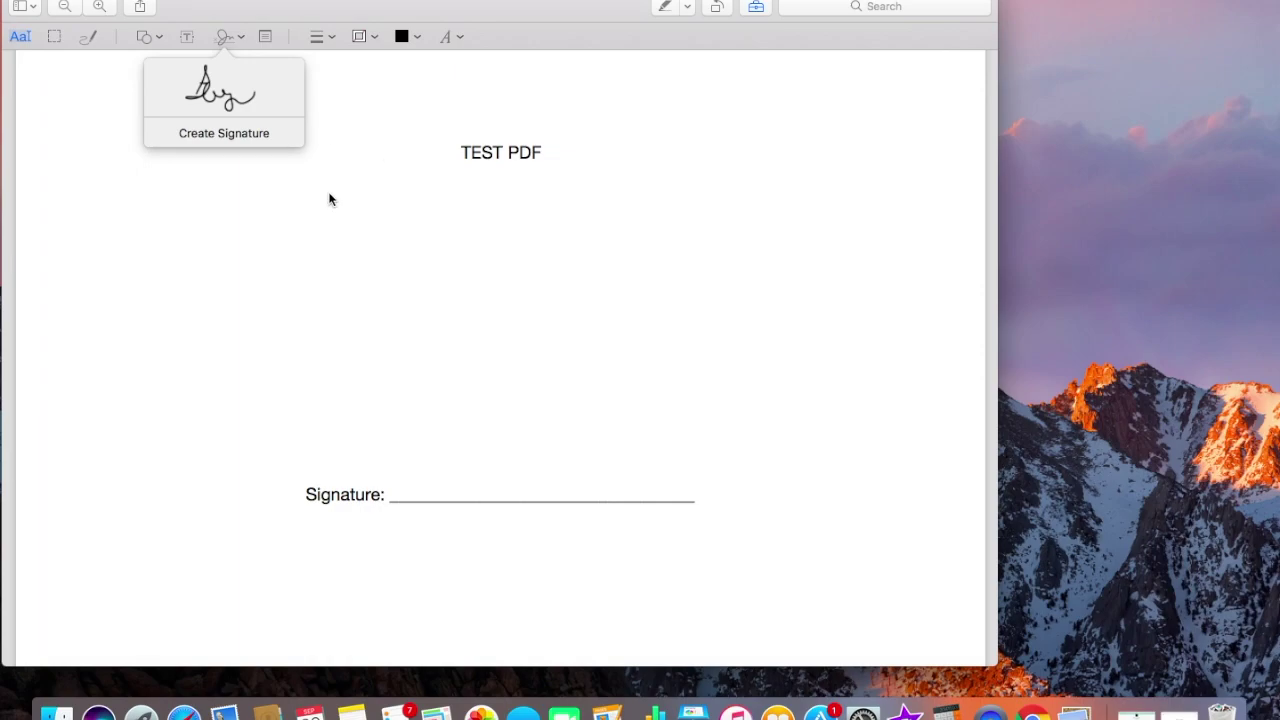
pyautogui.click(243, 96)
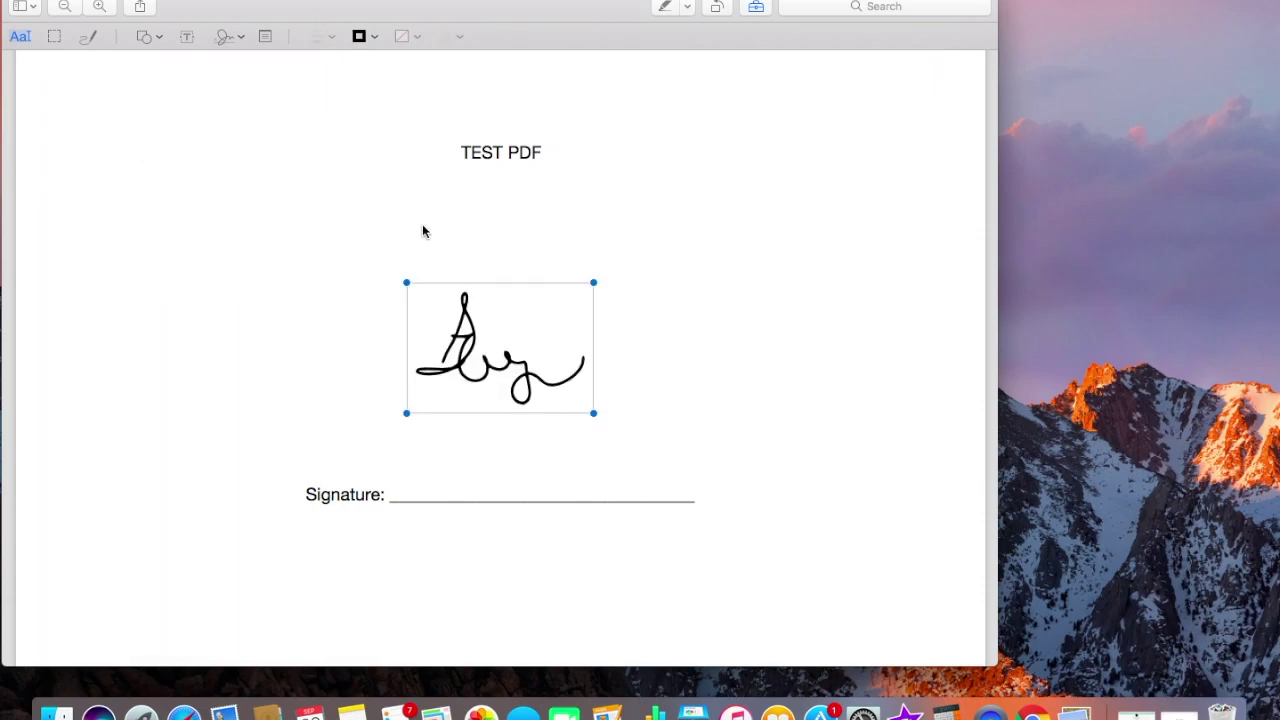
# Move the signature onto the Signature line, enlarge it to fit, and fine-tune its position
pyautogui.click(482, 357)
pyautogui.moveTo(482, 357)
pyautogui.mouseDown()
pyautogui.moveTo(445, 454)
pyautogui.moveTo(458, 477)
pyautogui.mouseUp()
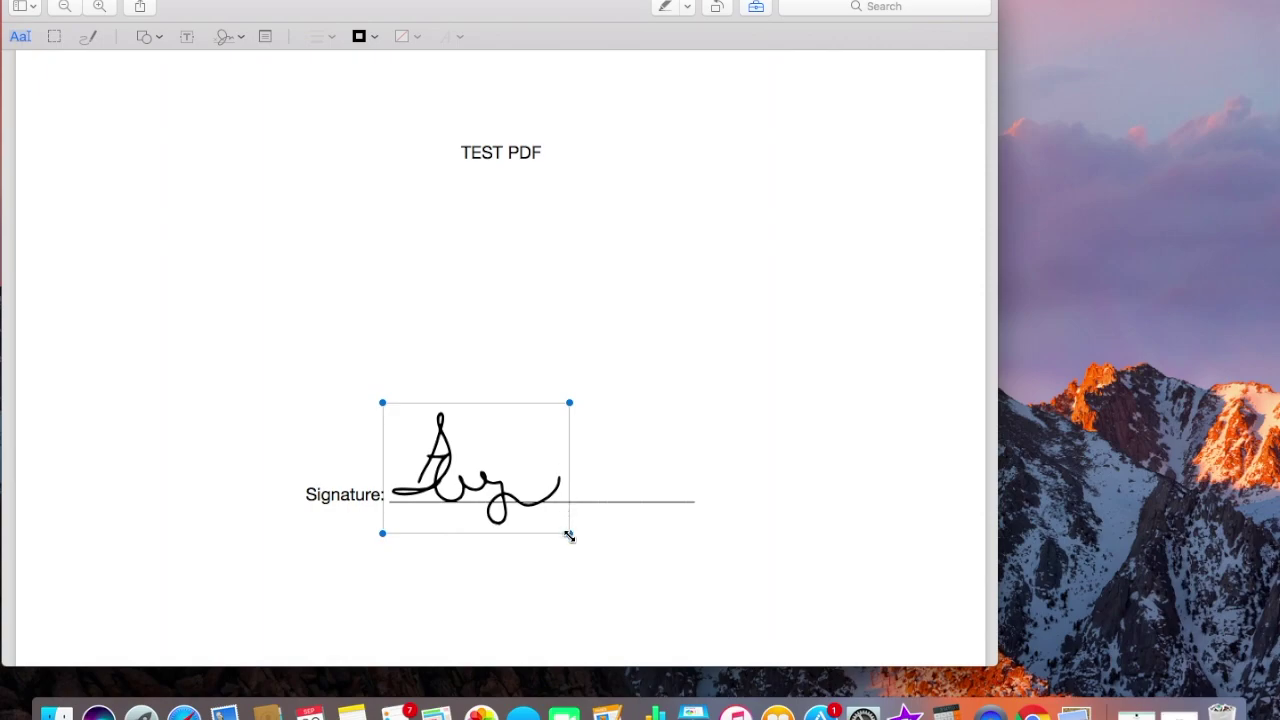
pyautogui.moveTo(569, 533)
pyautogui.mouseDown()
pyautogui.moveTo(628, 517)
pyautogui.moveTo(726, 572)
pyautogui.moveTo(569, 466)
pyautogui.moveTo(572, 484)
pyautogui.mouseUp()
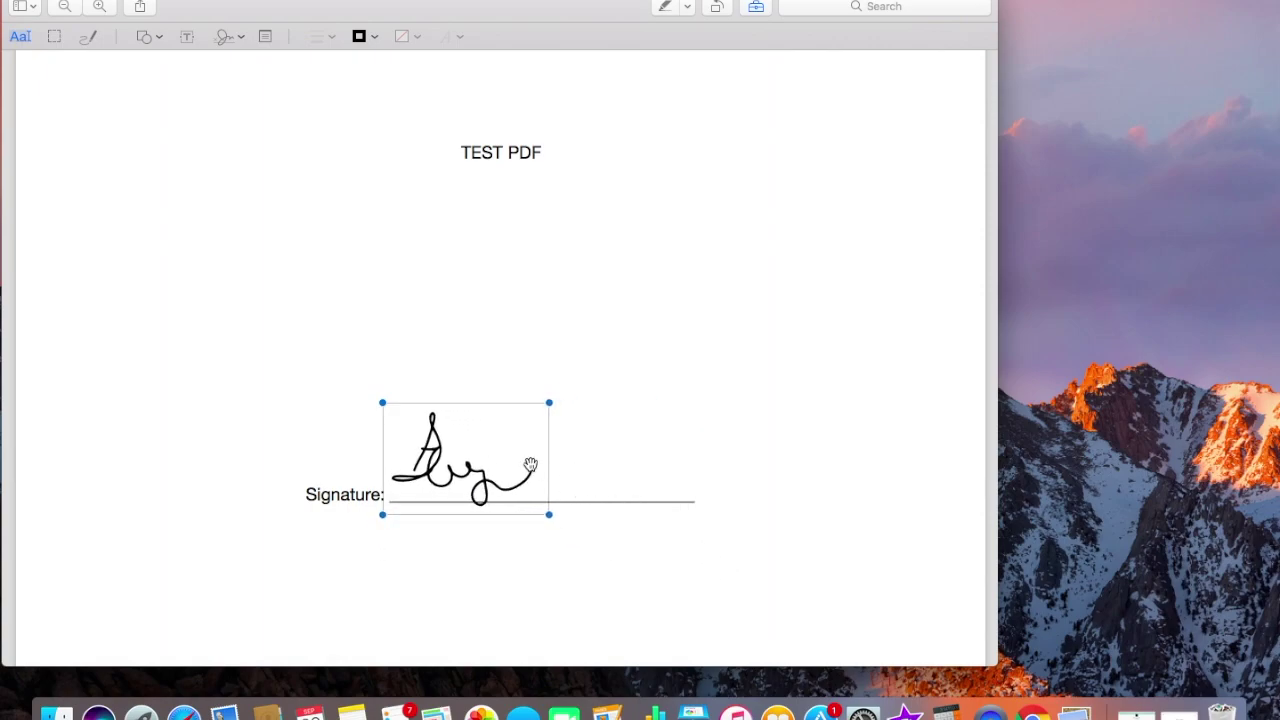
pyautogui.moveTo(491, 449); pyautogui.dragTo(500, 462)
pyautogui.click(502, 322)
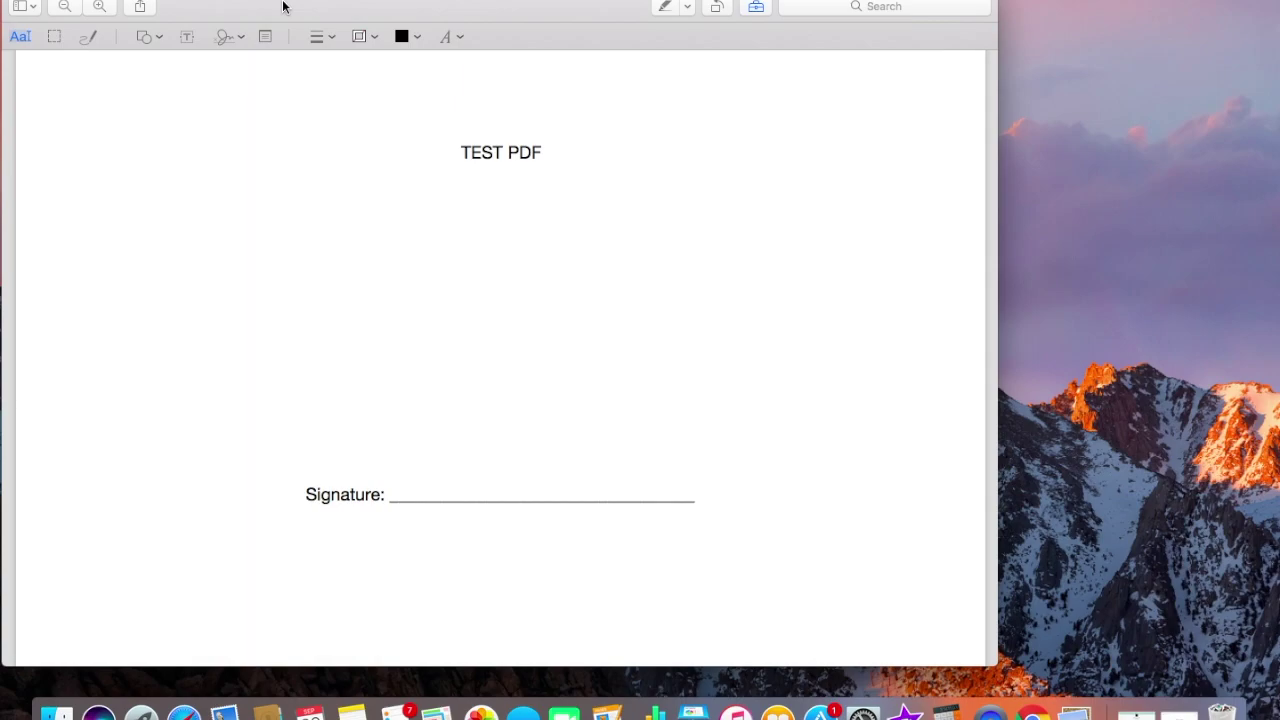
# Capture a paper signature with the camera and save it as a new signature
pyautogui.click(241, 37)
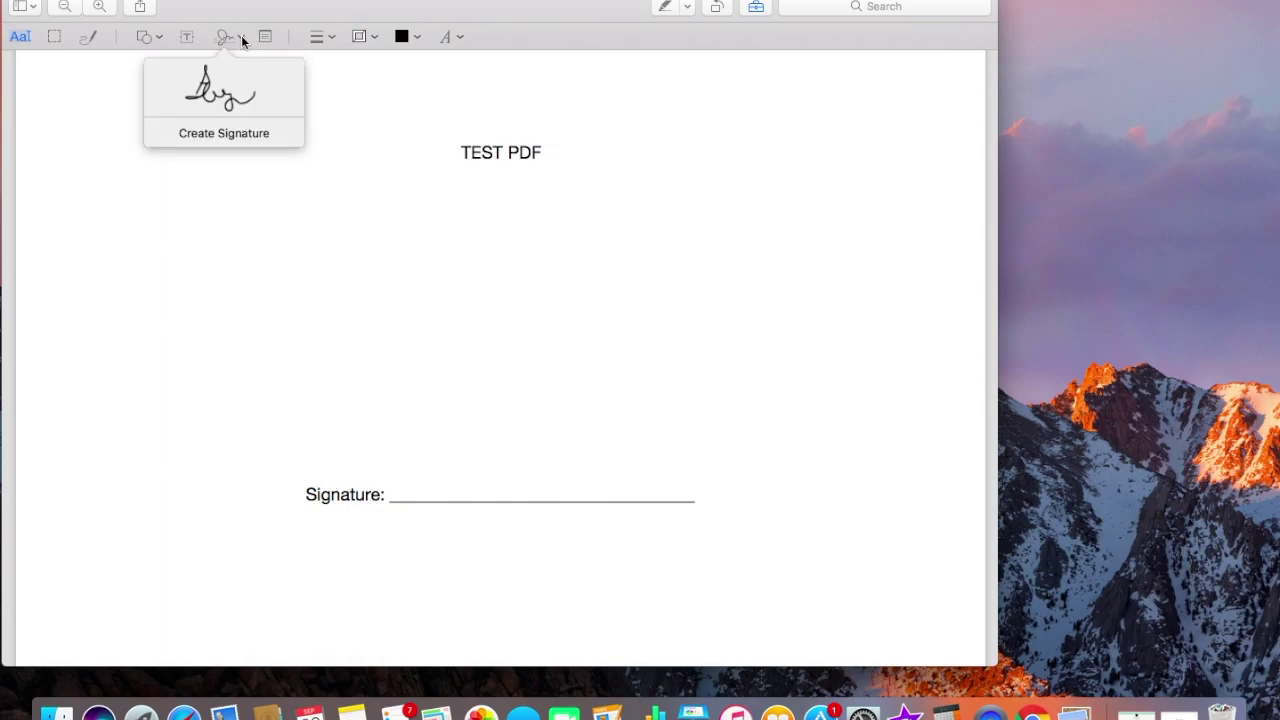
pyautogui.click(221, 135)
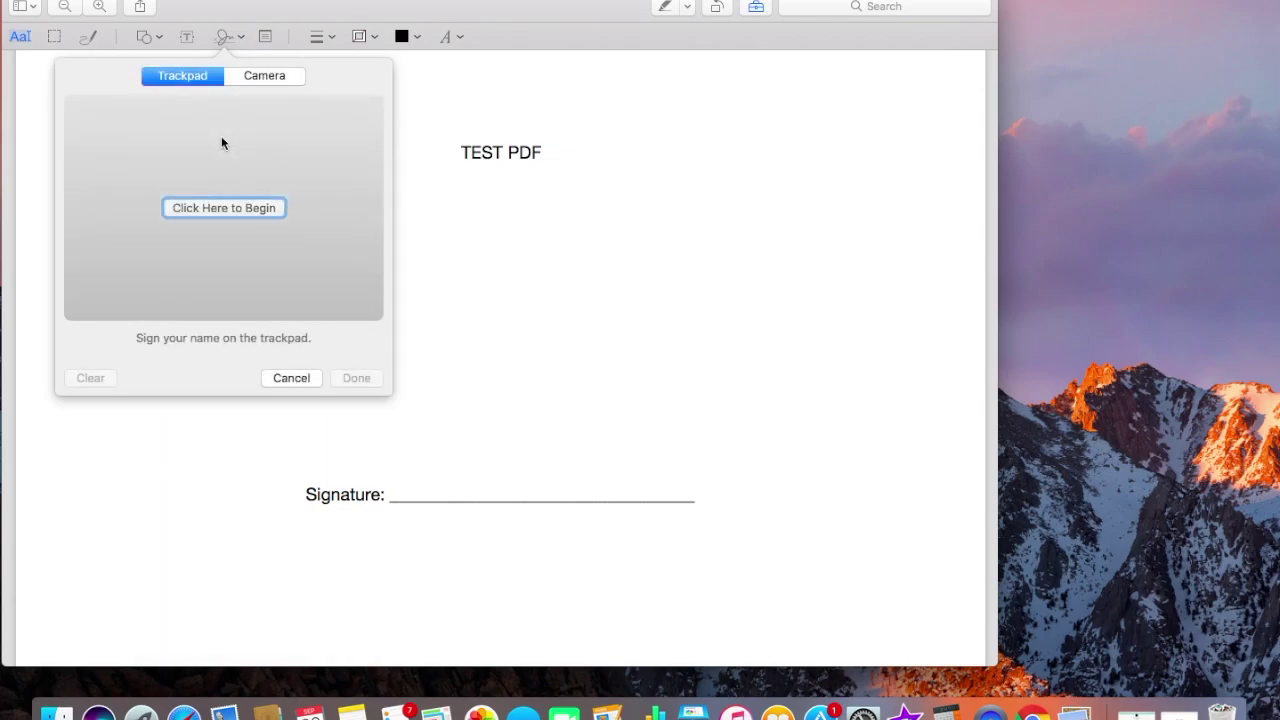
pyautogui.click(261, 77)
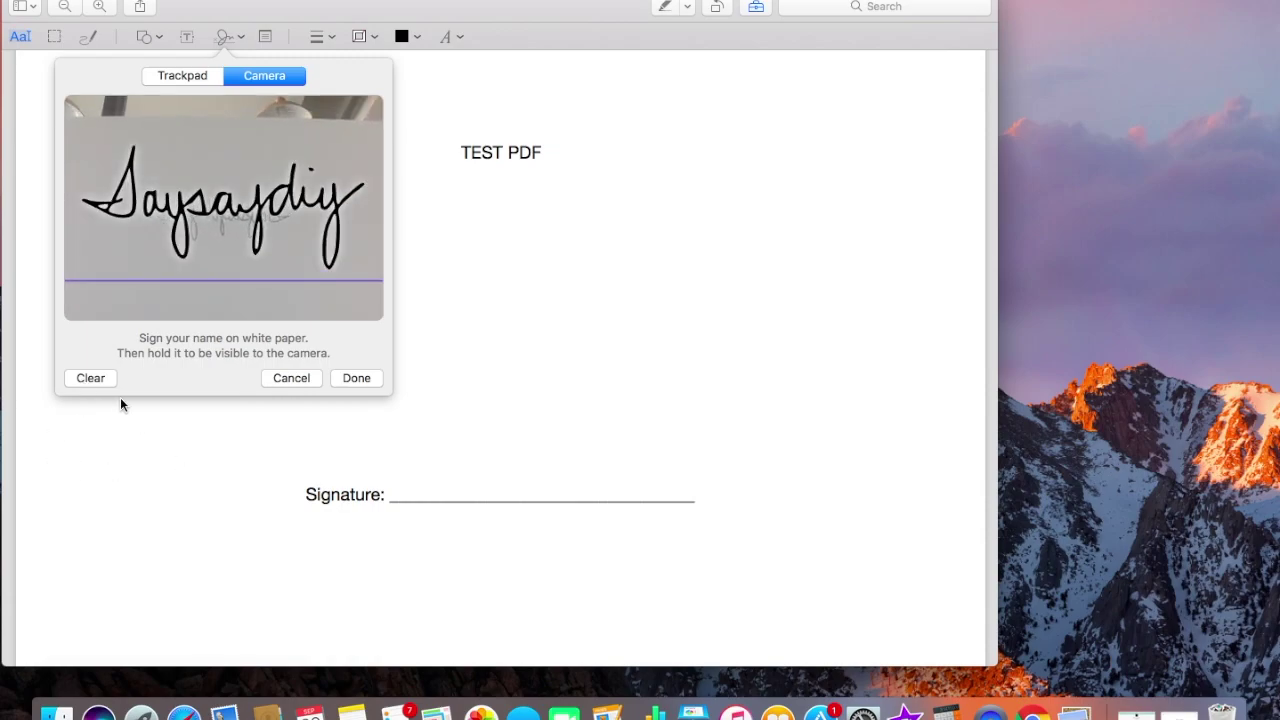
pyautogui.click(340, 378)
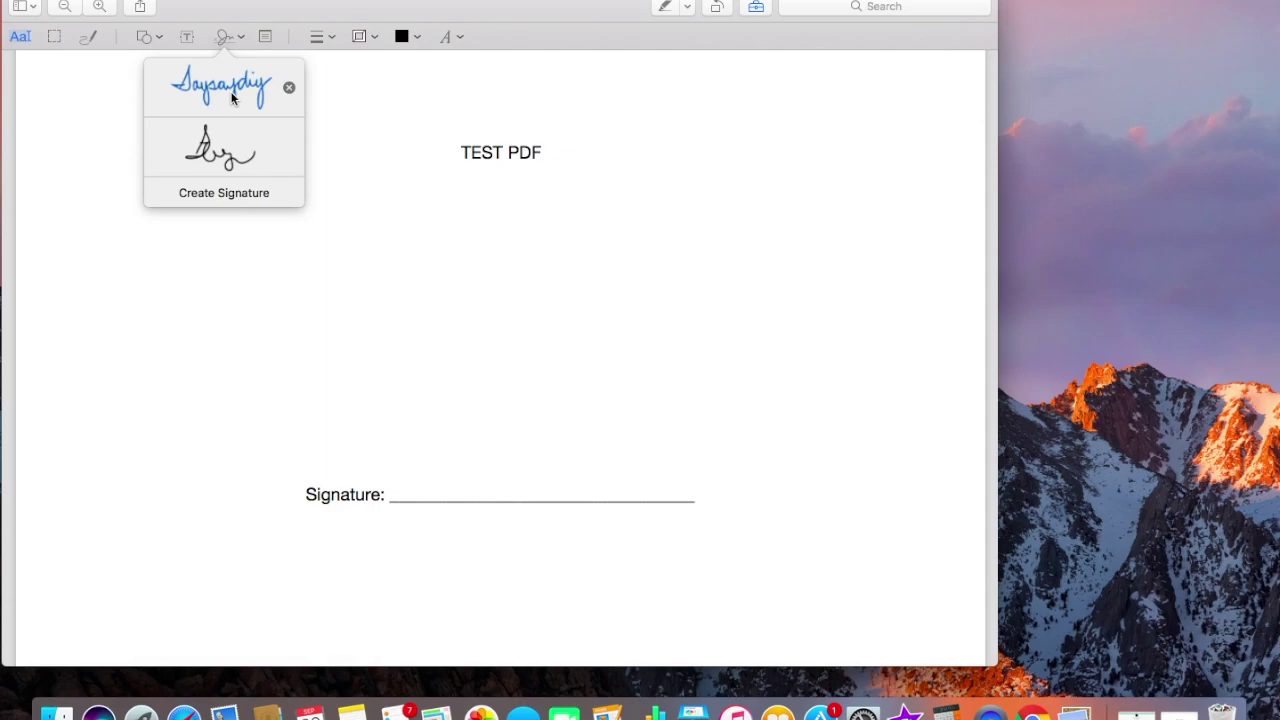
# Place the camera-captured signature on the Signature line and enlarge it slightly
pyautogui.click(231, 97)
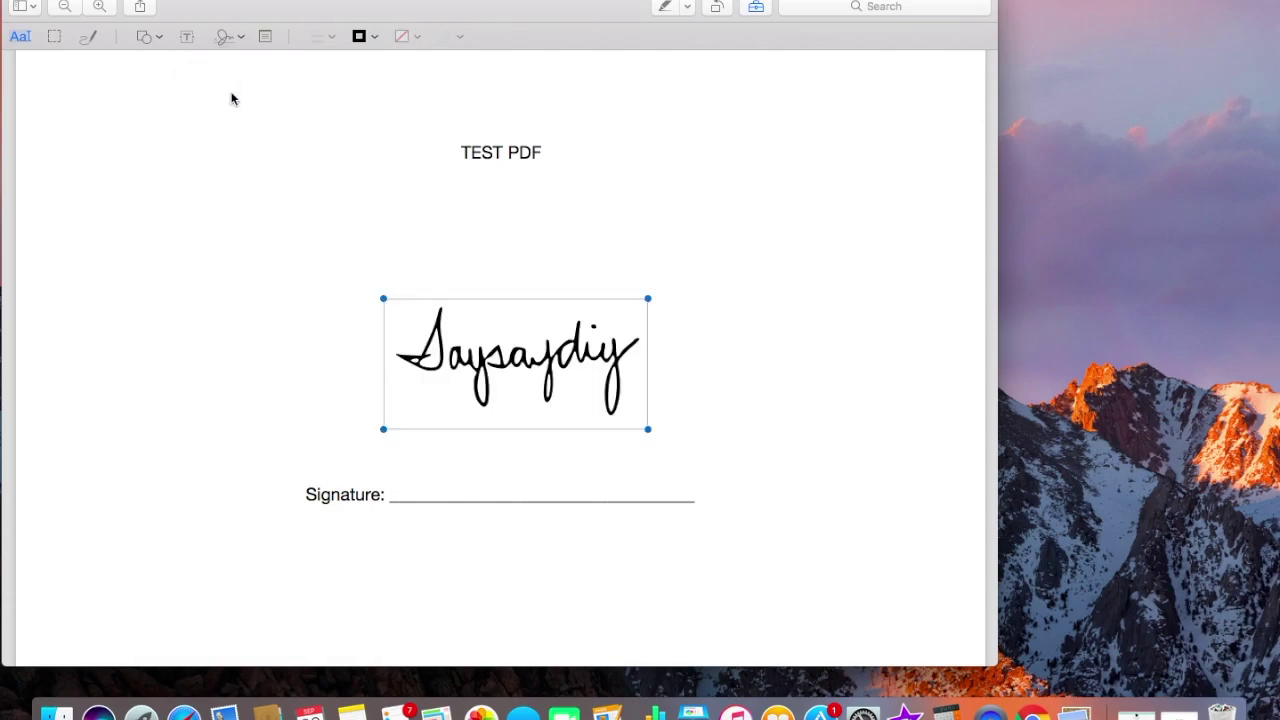
pyautogui.moveTo(548, 348); pyautogui.dragTo(550, 478)
pyautogui.click(675, 304)
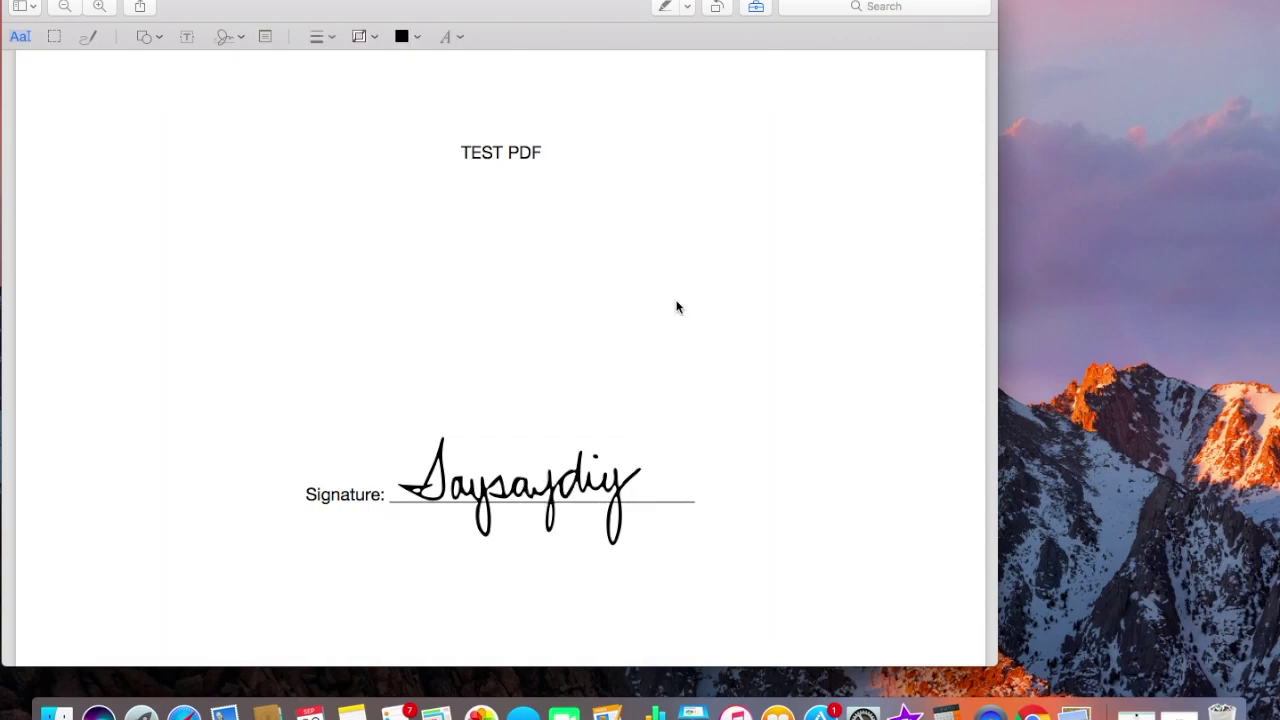
pyautogui.click(585, 486)
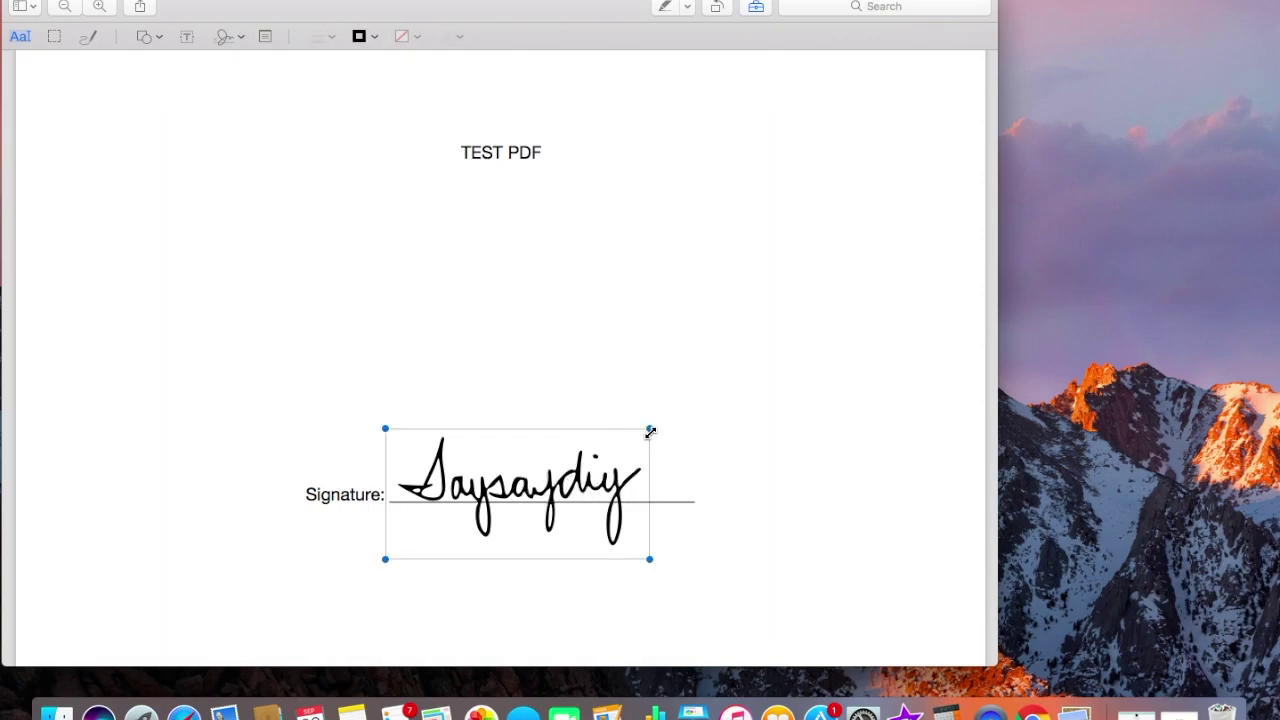
pyautogui.moveTo(650, 430)
pyautogui.mouseDown()
pyautogui.moveTo(666, 414)
pyautogui.moveTo(716, 410)
pyautogui.mouseUp()
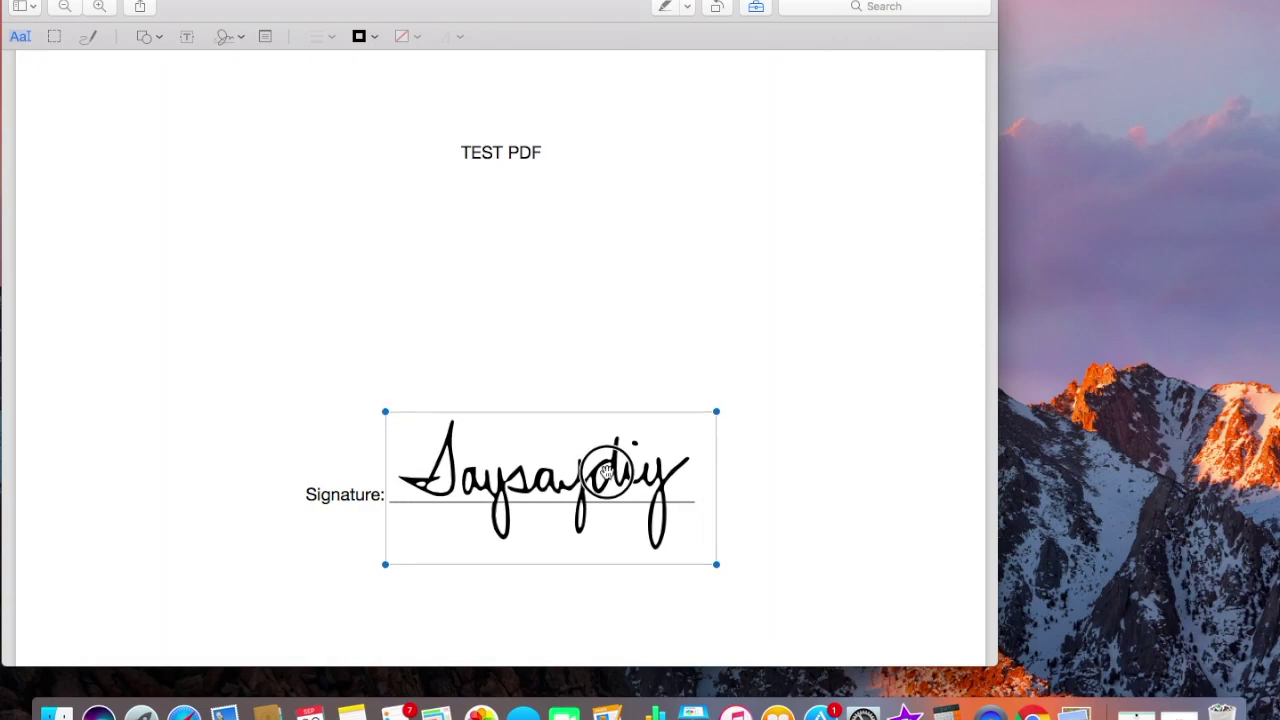
pyautogui.click(650, 375)
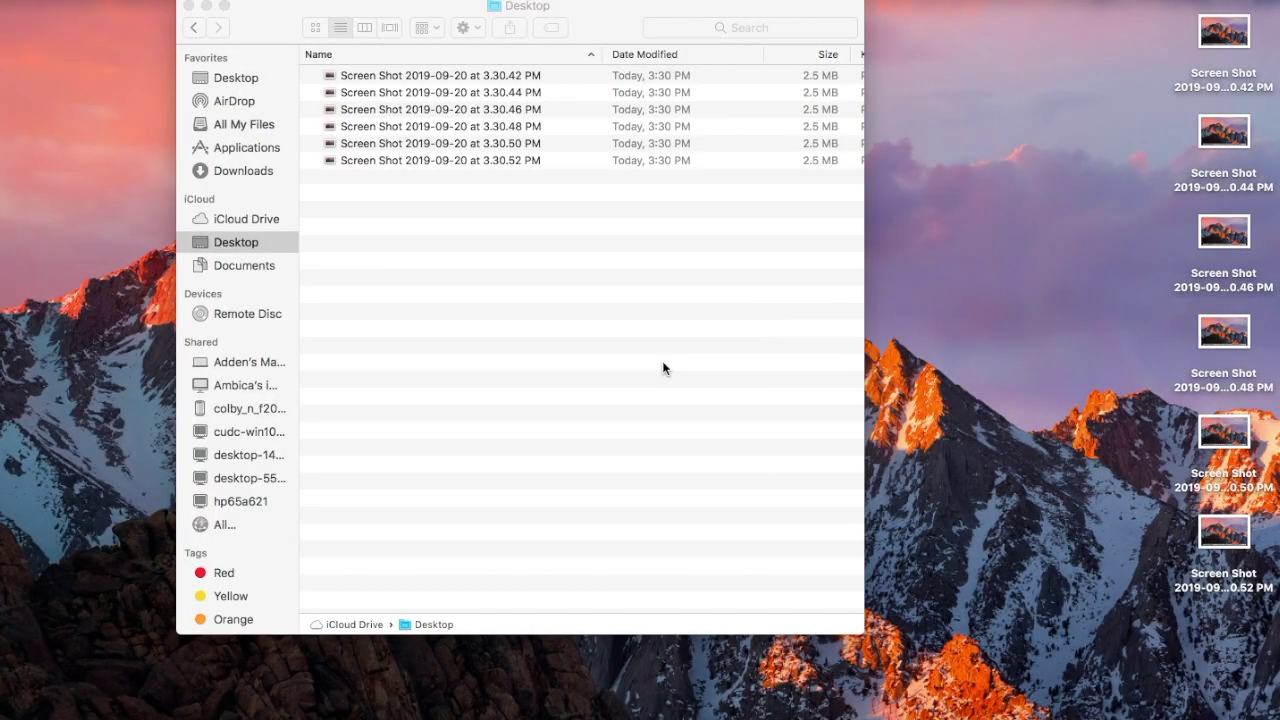
# Select the six screenshots in Finder's Desktop folder and bring up their Action menu
pyautogui.click(511, 78)
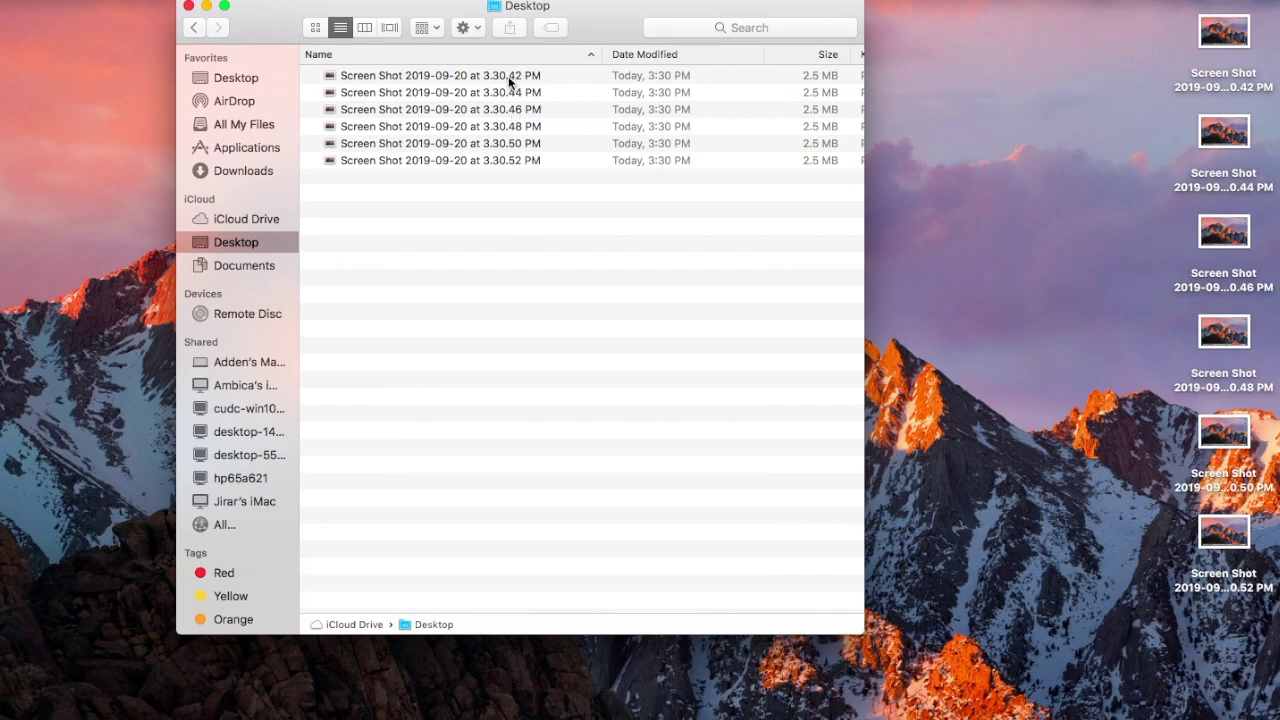
pyautogui.click(508, 76)
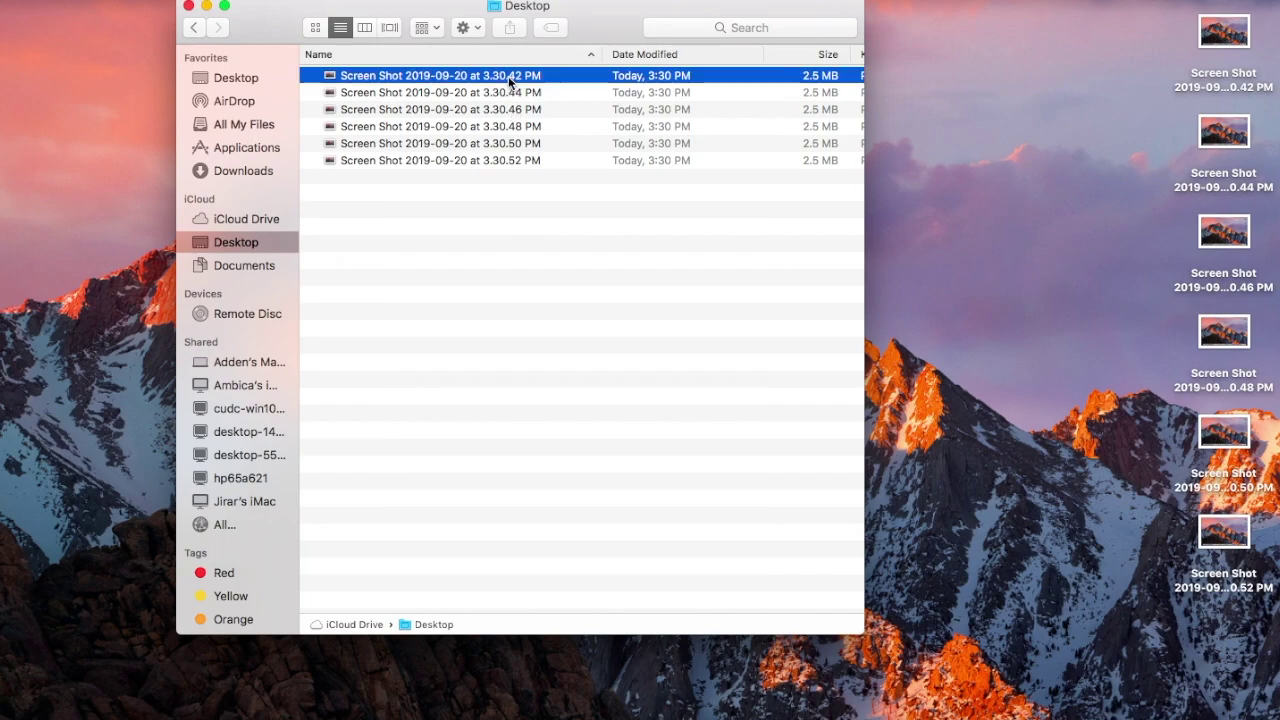
pyautogui.keyDown('shift'); pyautogui.click(474, 160); pyautogui.keyUp('shift')
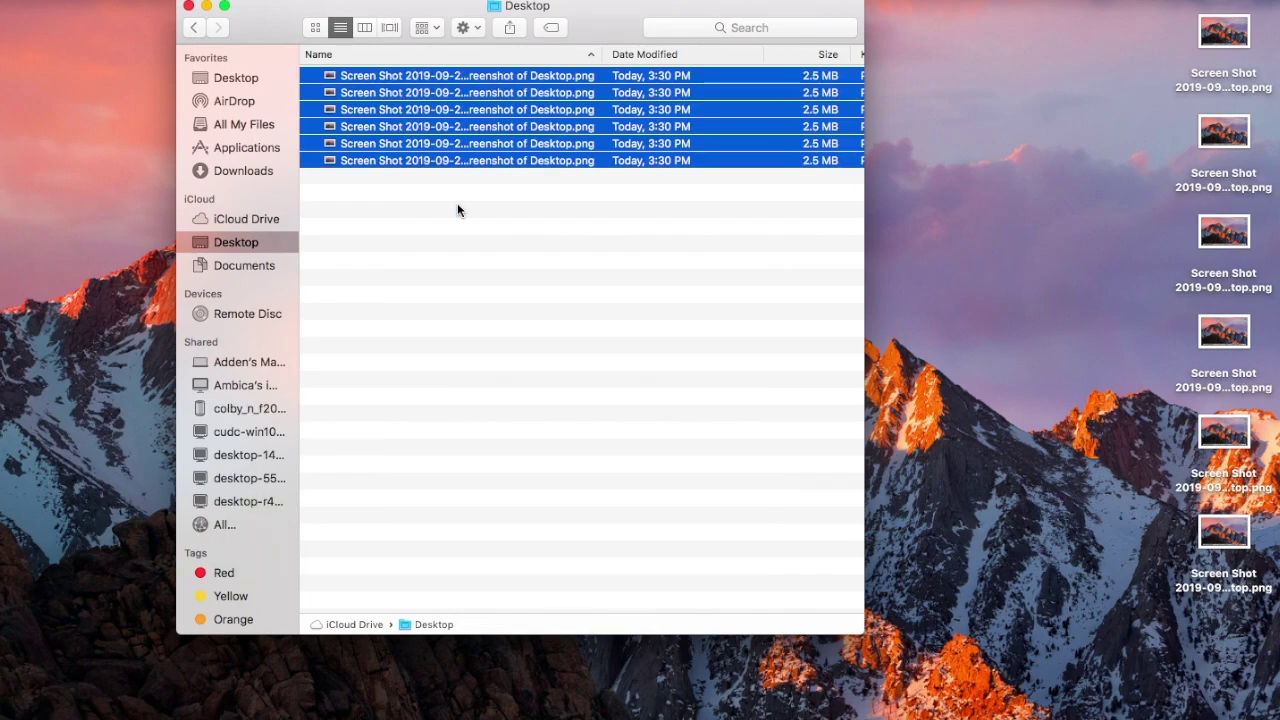
pyautogui.click(477, 31)
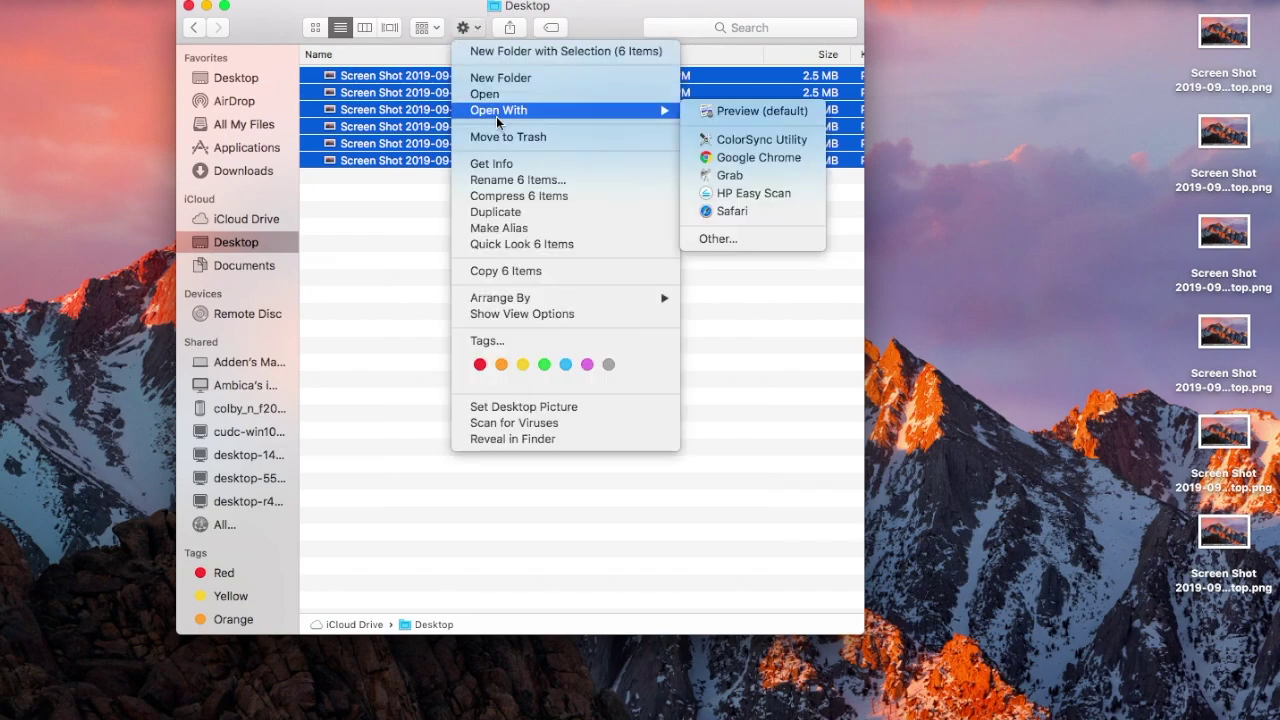
# Batch-rename the six files with Name and Index format as 'Screenshot of Desktop' 1 through 6
pyautogui.click(495, 180)
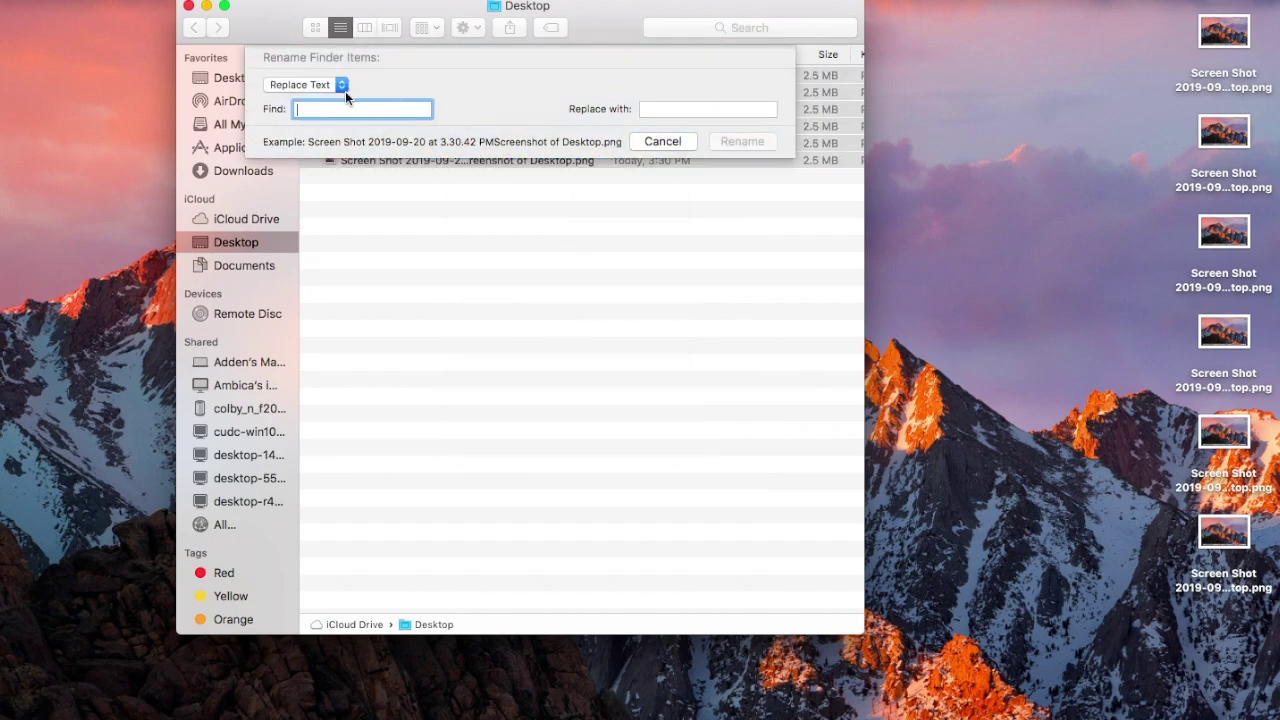
pyautogui.click(341, 87)
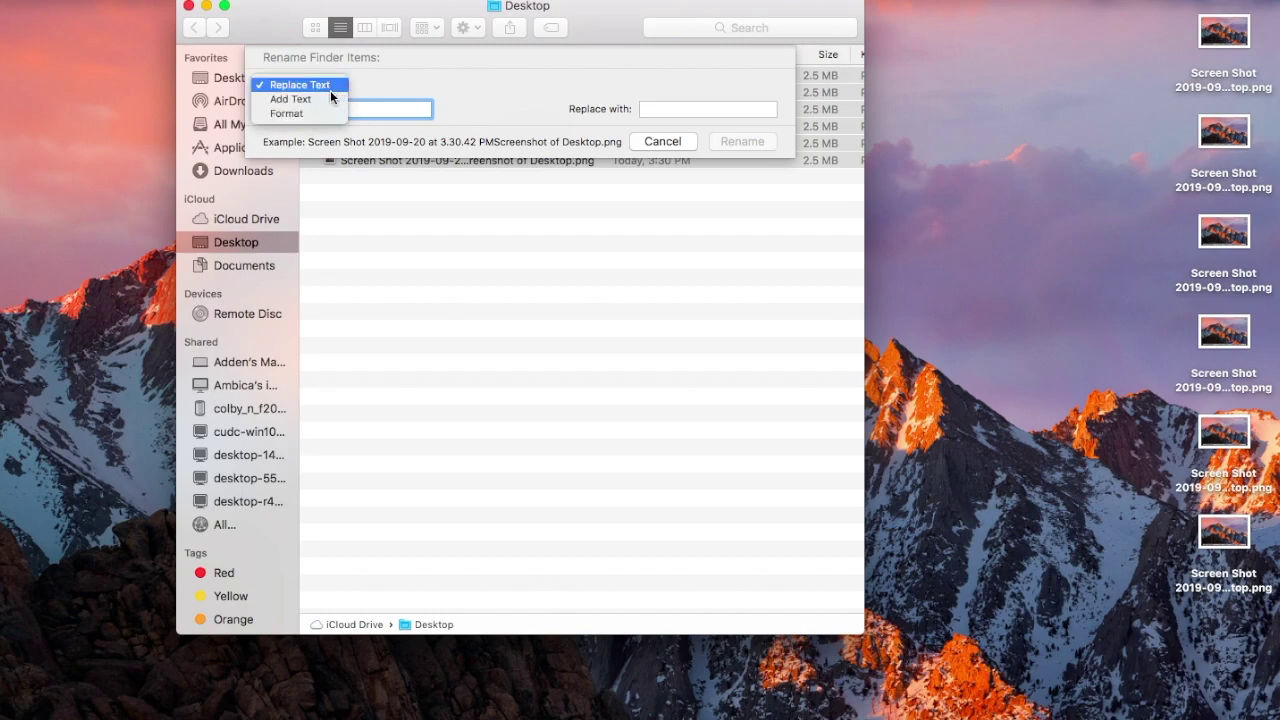
pyautogui.click(313, 116)
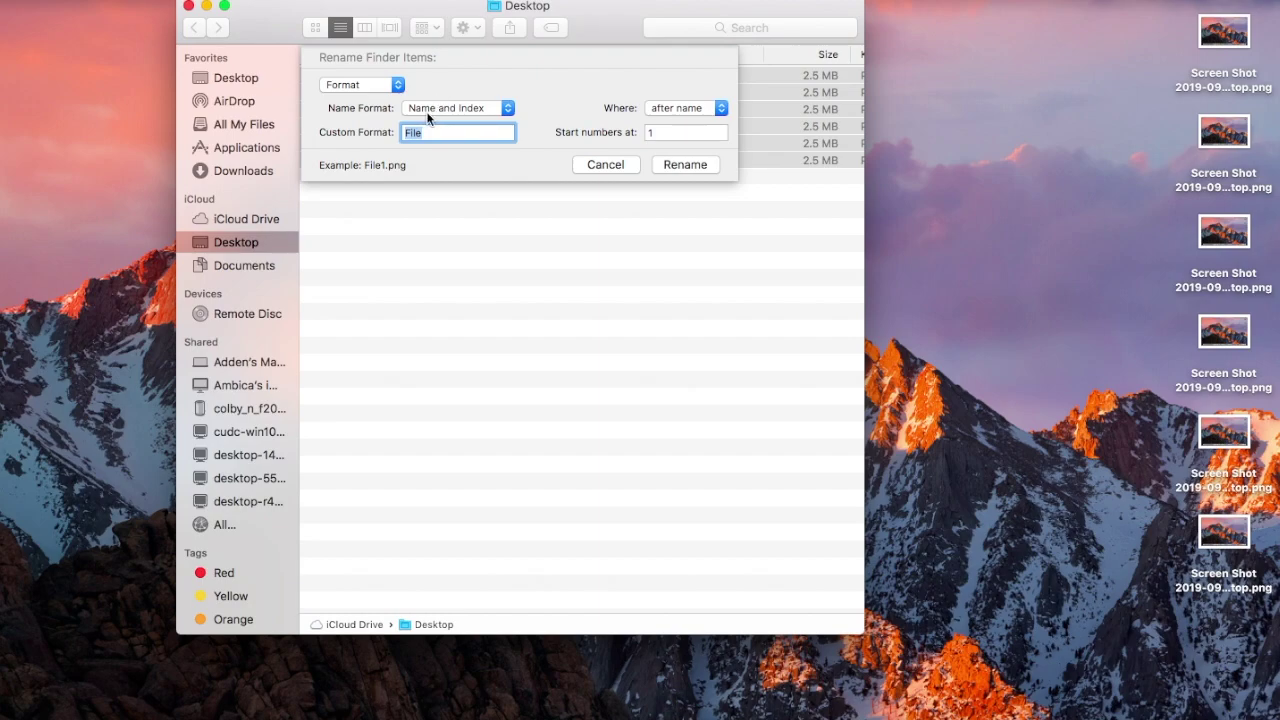
pyautogui.click(427, 117)
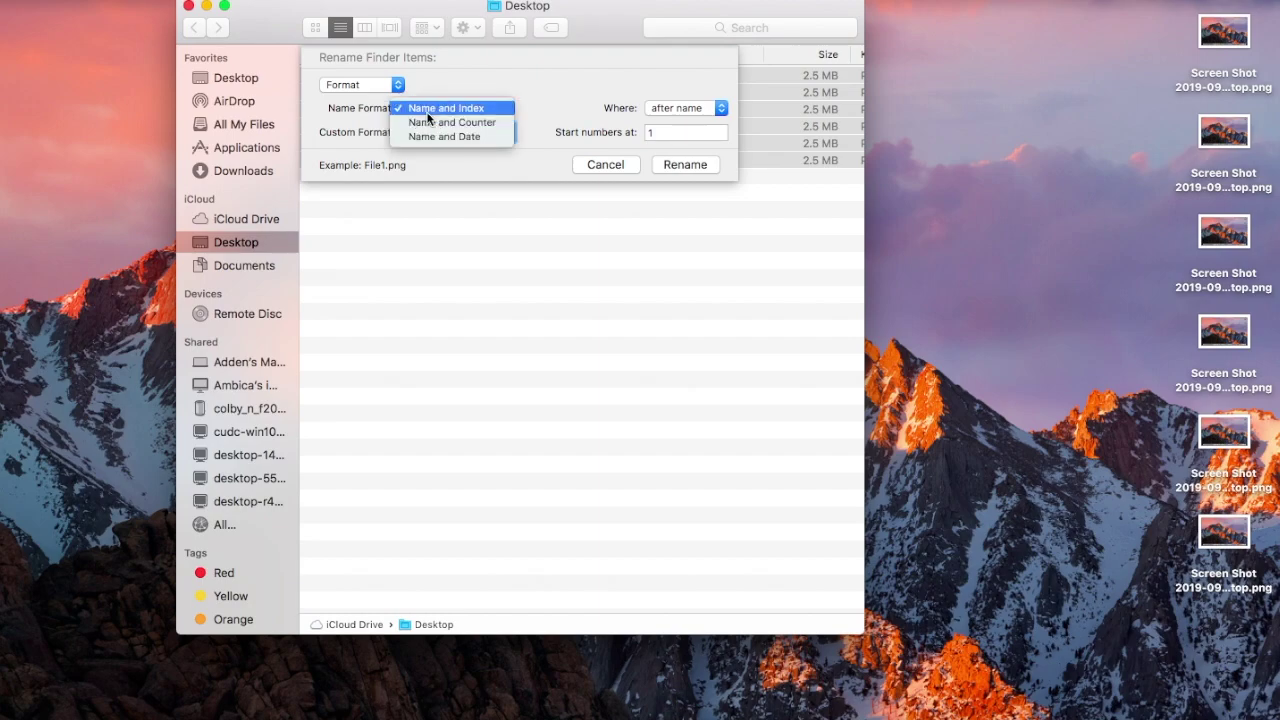
pyautogui.click(430, 110)
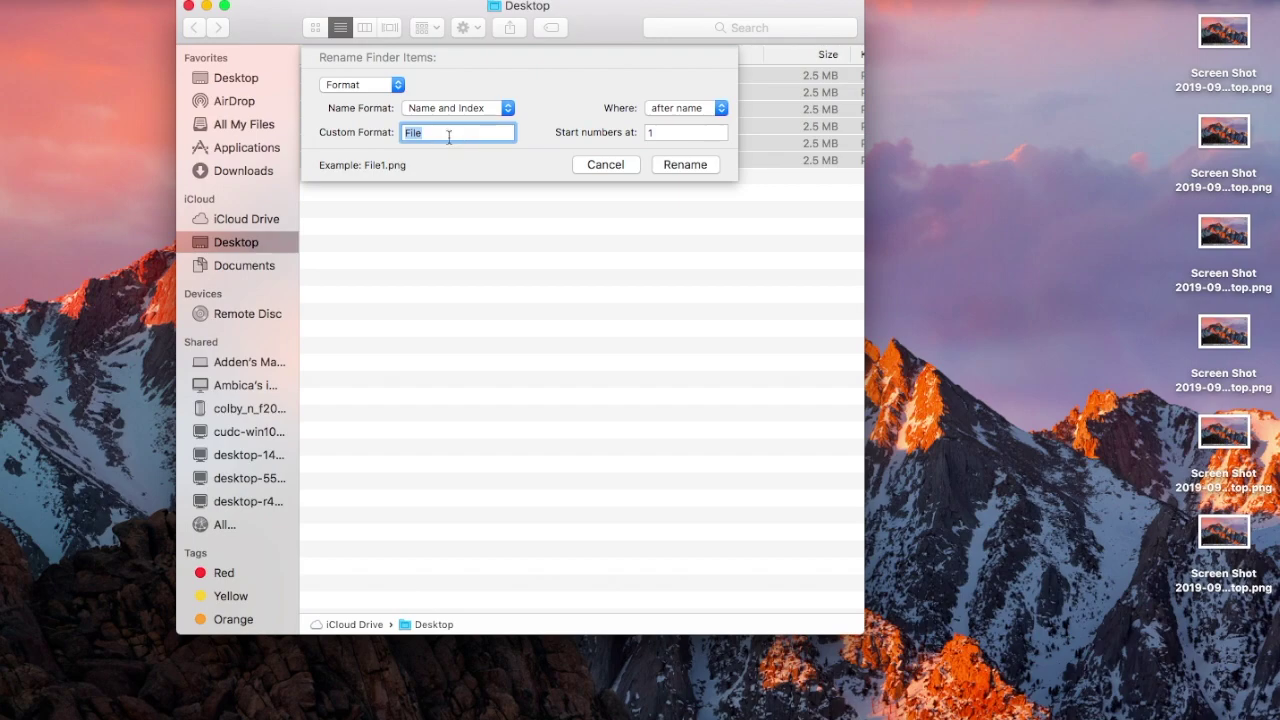
pyautogui.write('S')
pyautogui.press('BackSpace')
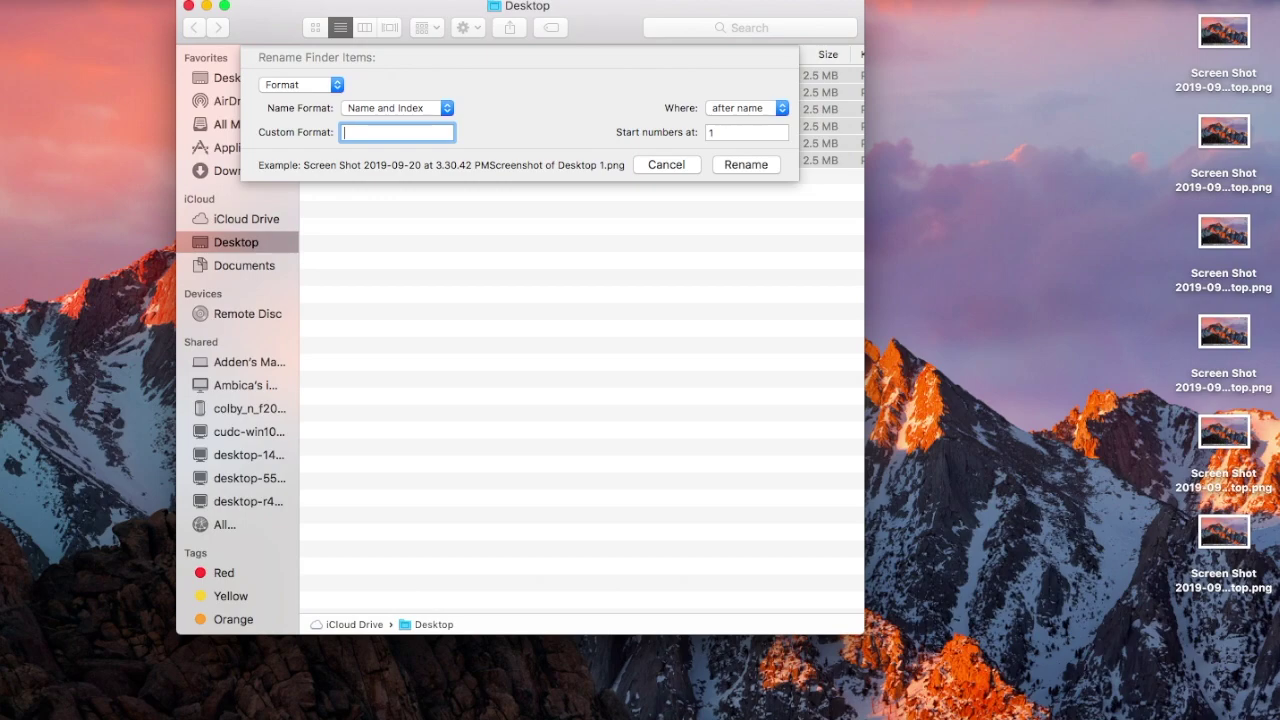
pyautogui.write('Scr')
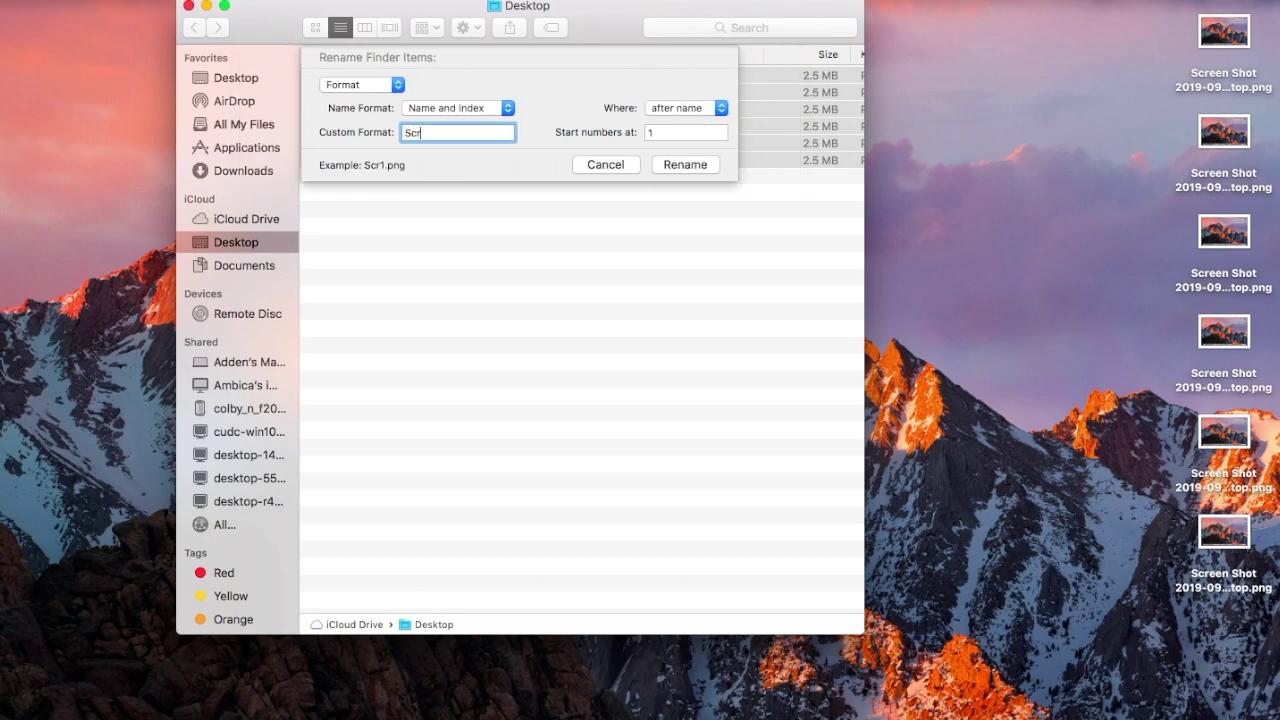
pyautogui.write('eenshot of ')
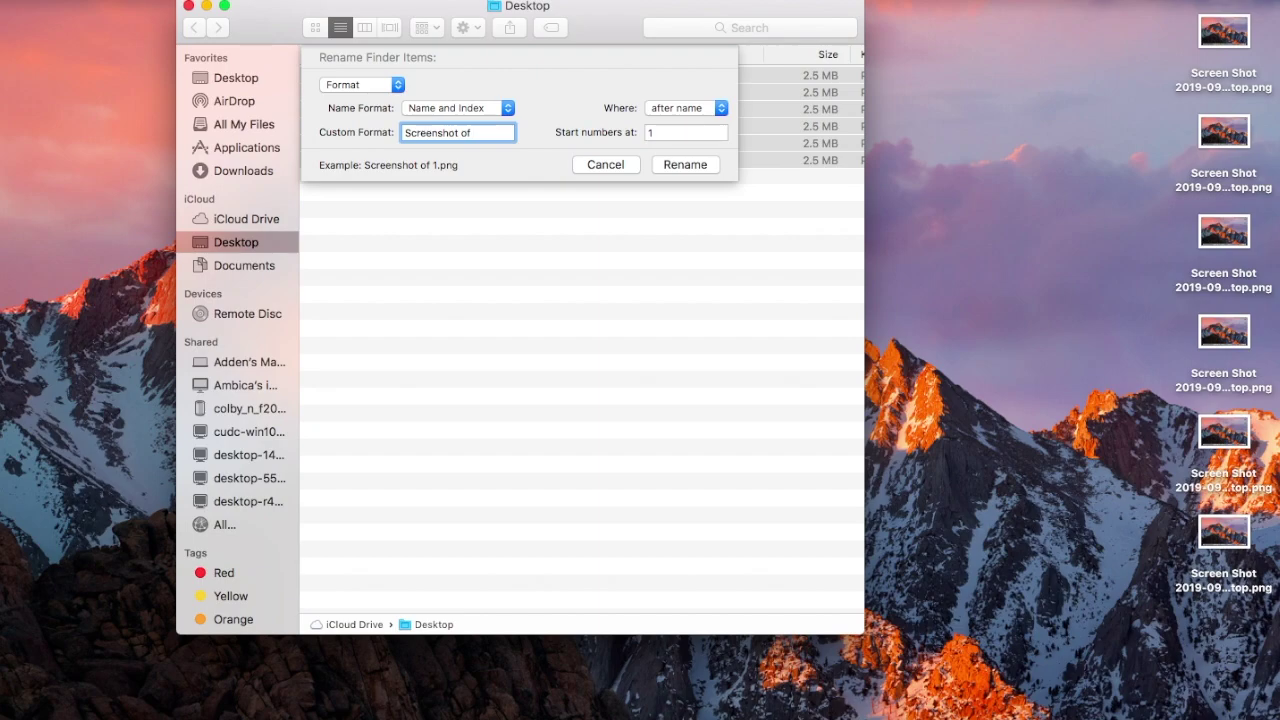
pyautogui.write('Desktop')
pyautogui.click(679, 169)
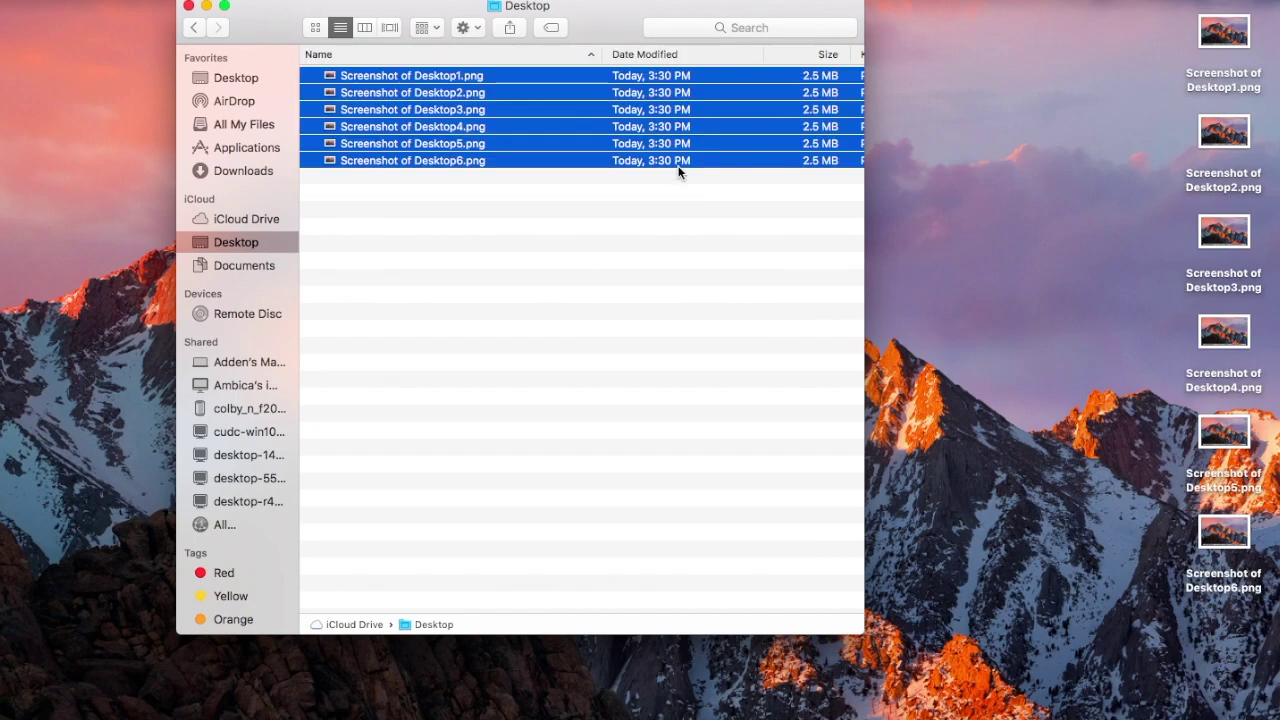